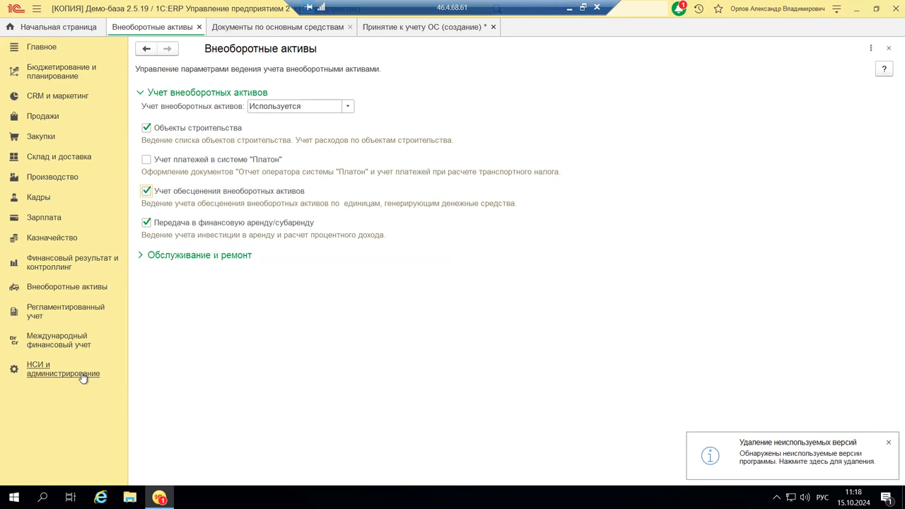
# Open the Внеоборотные активы parameters under НСИ и администрирование and review the Учет внеоборотных активов settings, keeping them set to Используется
pyautogui.click(82, 378)
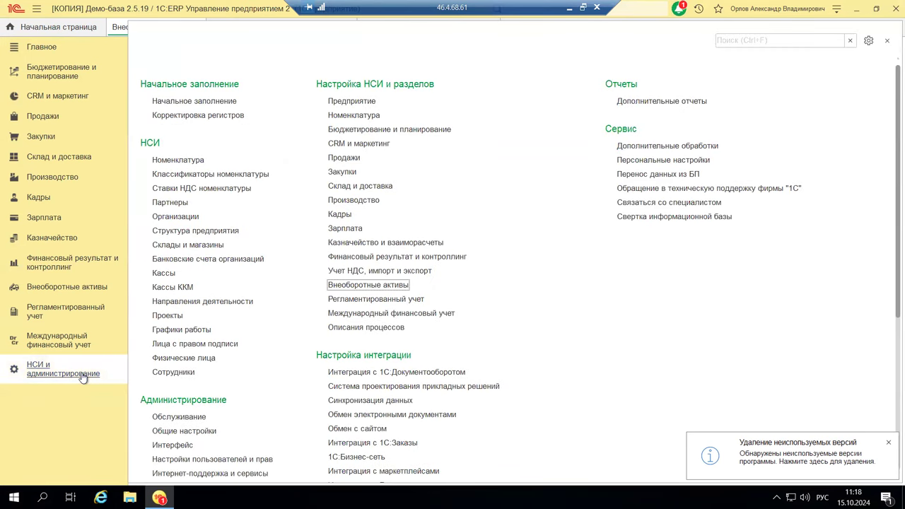
pyautogui.click(377, 290)
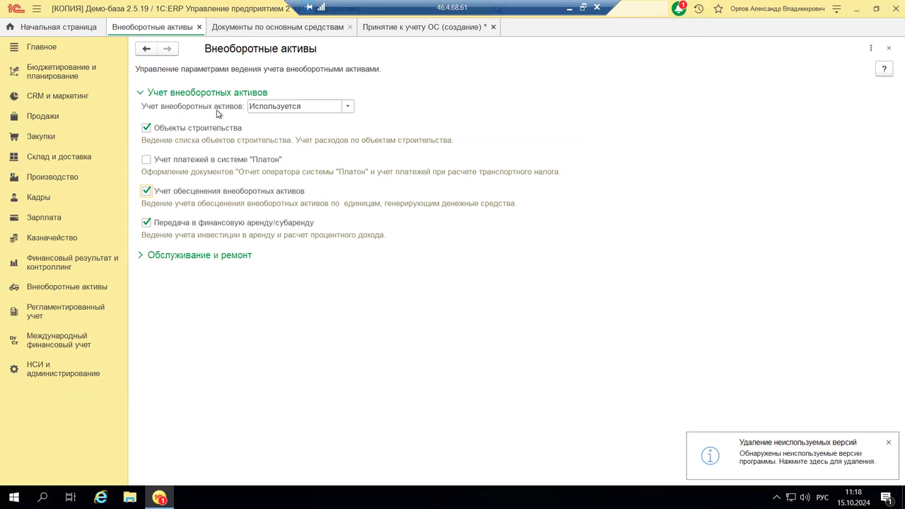
pyautogui.click(348, 106)
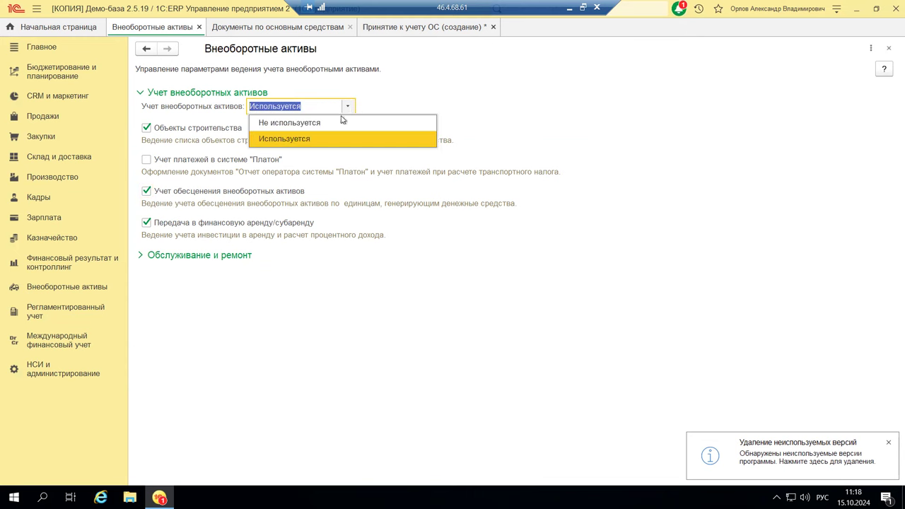
pyautogui.click(147, 119)
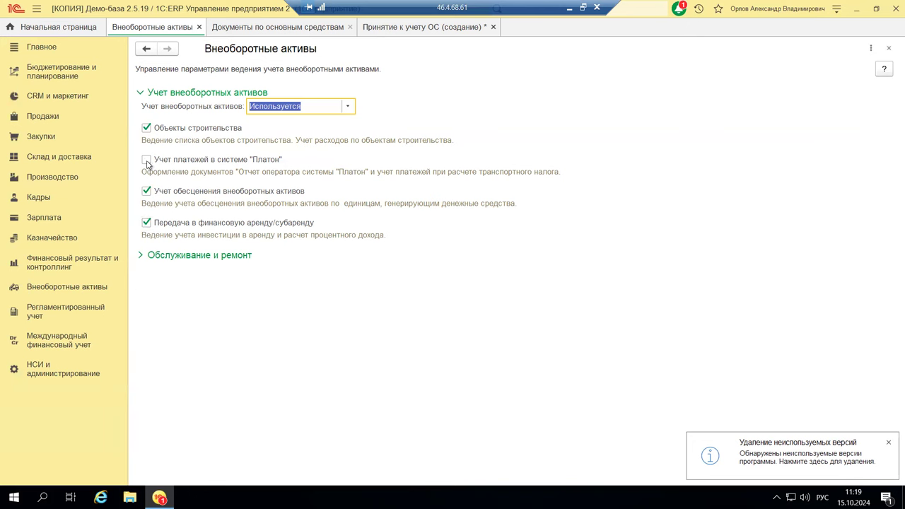
pyautogui.click(140, 93)
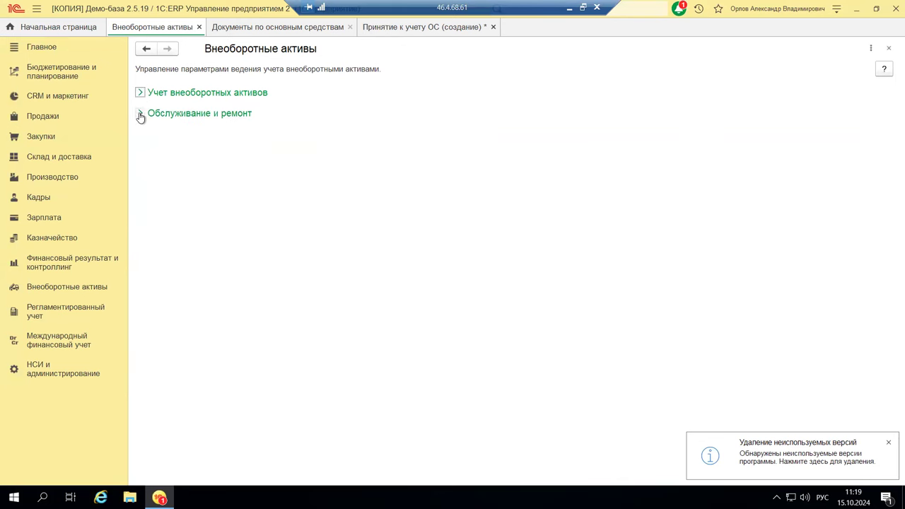
# Review the Обслуживание и ремонт settings, keep material separation as по заказу на ремонт, and close the parameters page
pyautogui.click(140, 114)
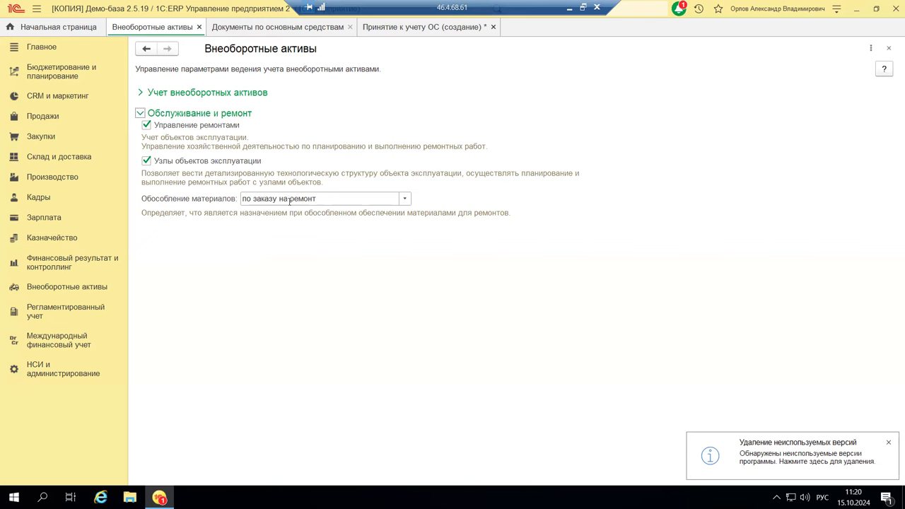
pyautogui.click(403, 200)
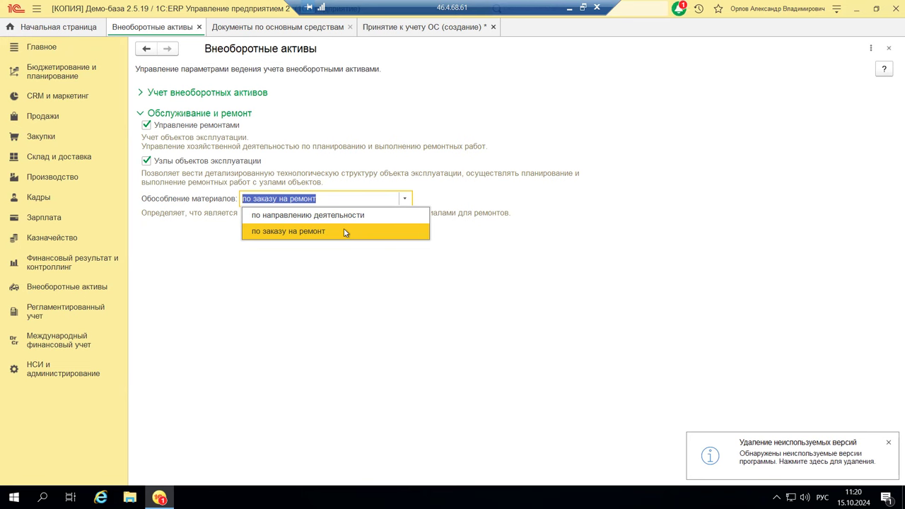
pyautogui.click(308, 237)
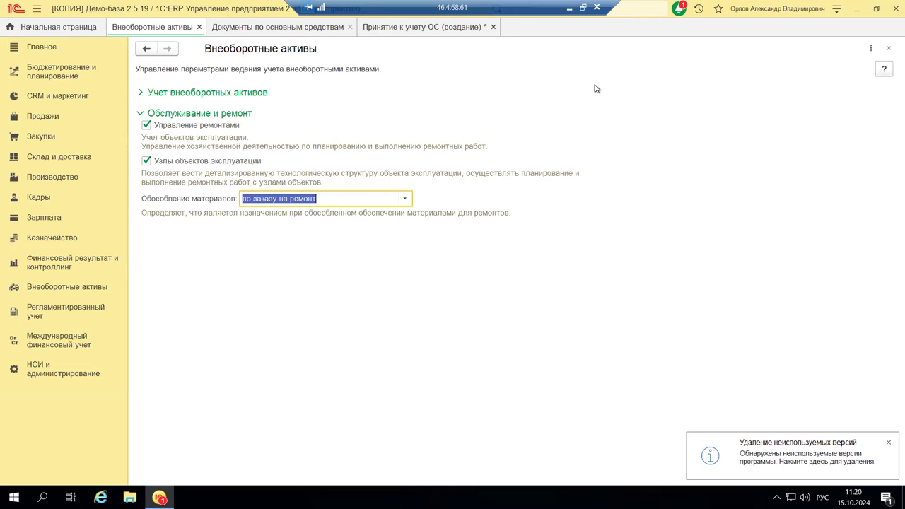
pyautogui.click(889, 48)
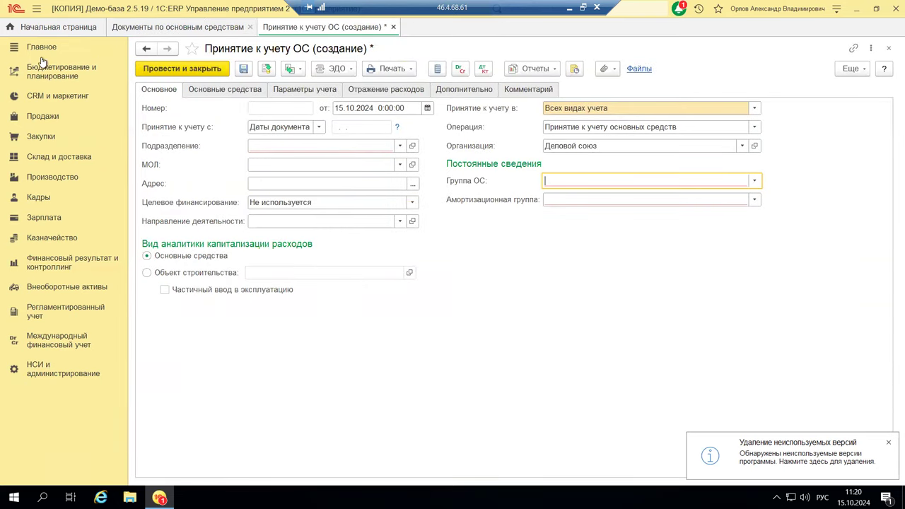
# Open the fixed asset documents list, view the document types available for creation, and close the list without creating one
pyautogui.click(39, 286)
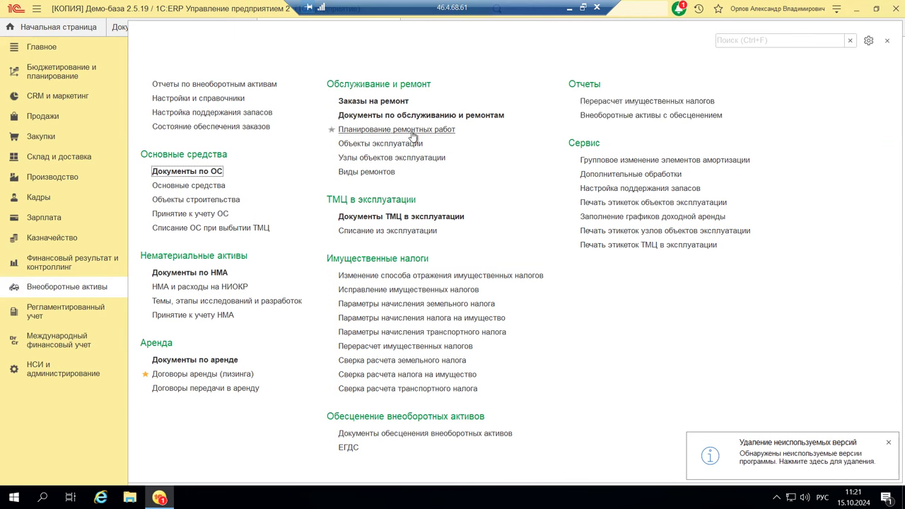
pyautogui.click(165, 173)
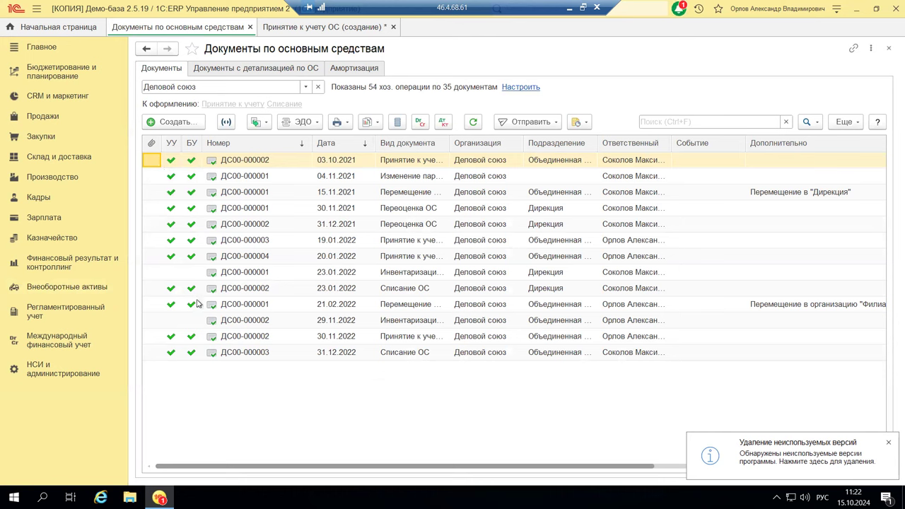
pyautogui.click(176, 123)
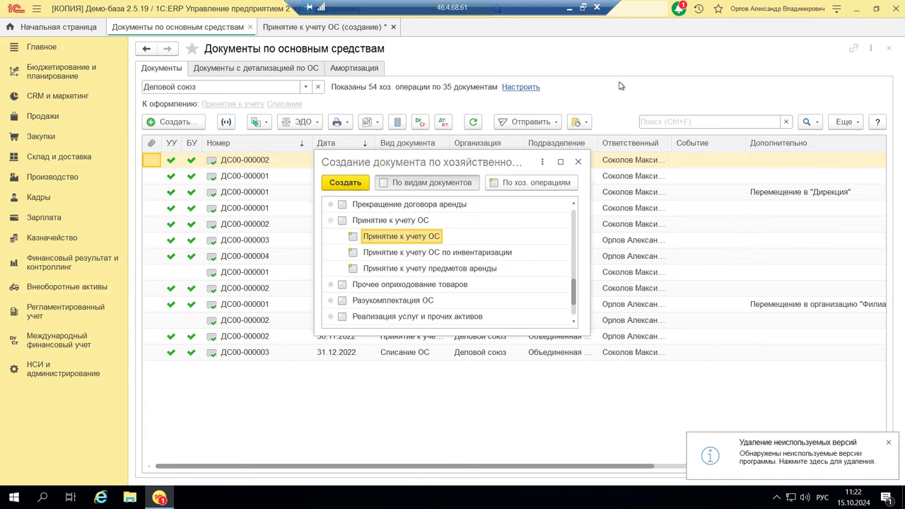
pyautogui.click(578, 162)
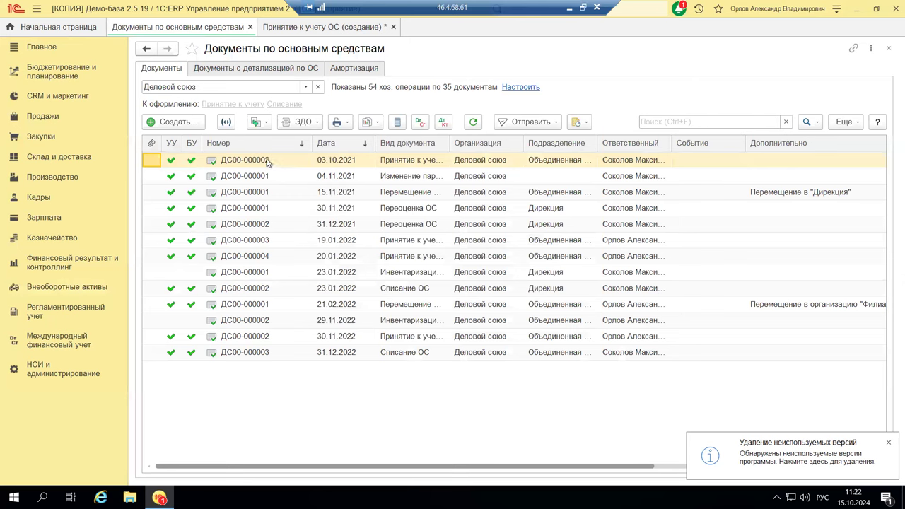
pyautogui.click(888, 47)
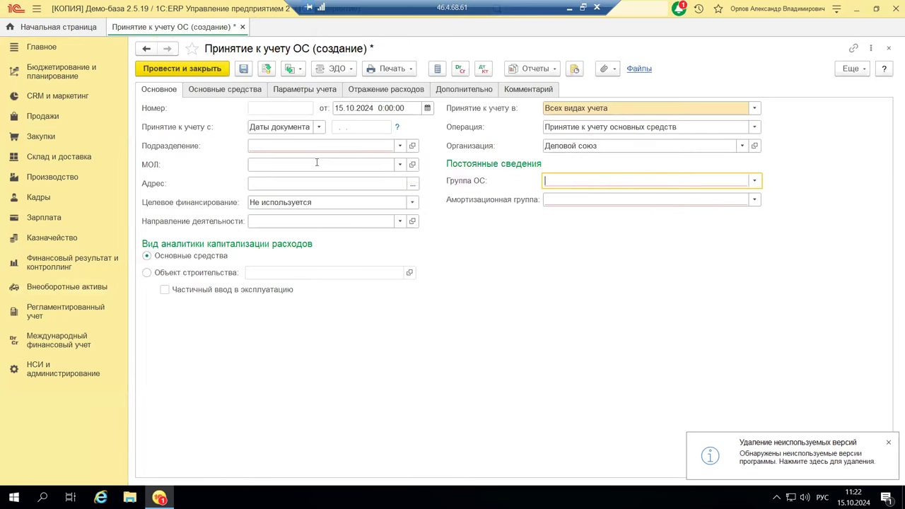
# Open the Группы финансового учета внеоборотных активов list from the settings and reference lists of the Внеоборотные активы section
pyautogui.click(55, 315)
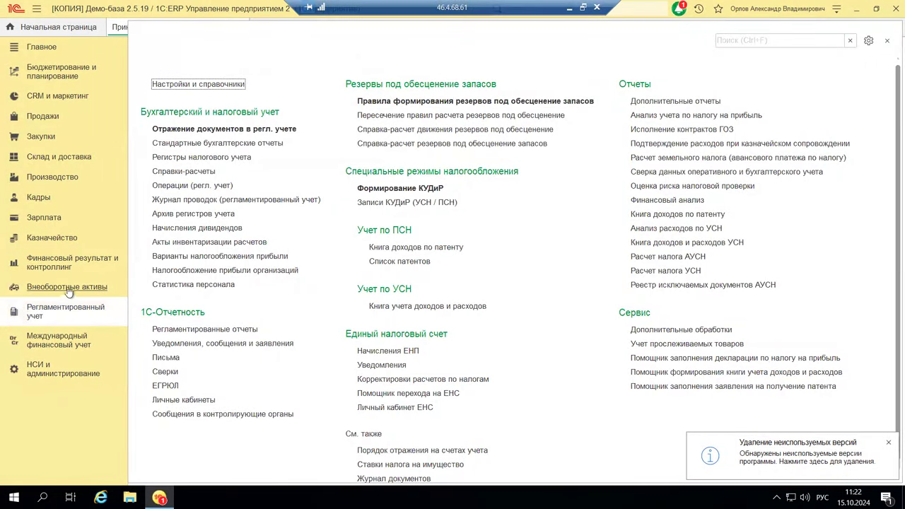
pyautogui.click(68, 290)
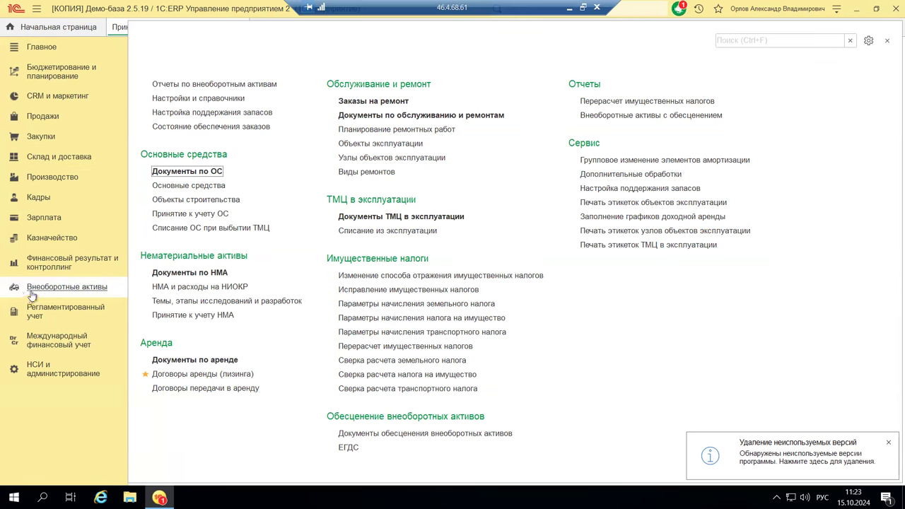
pyautogui.click(182, 99)
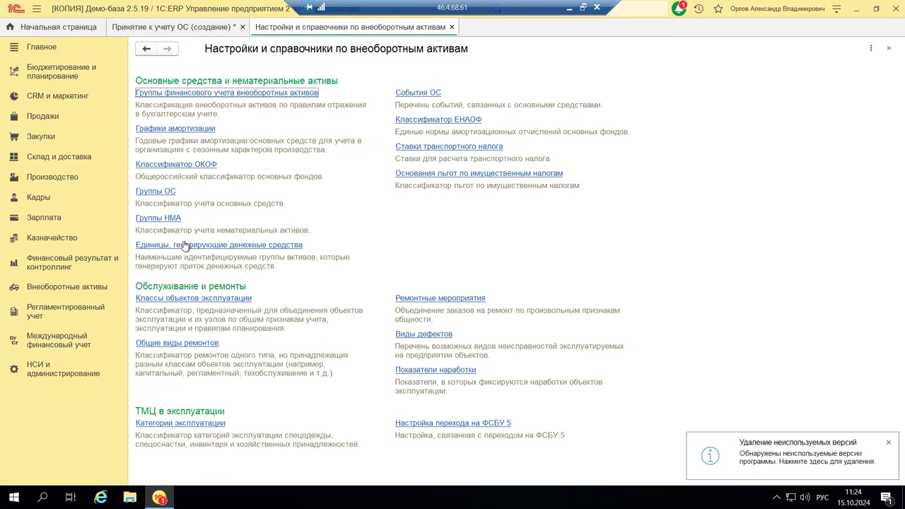
pyautogui.click(190, 93)
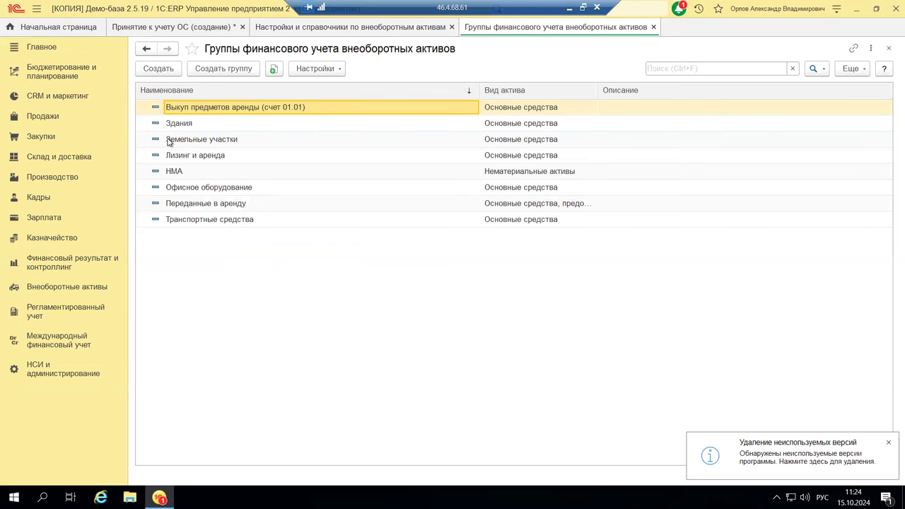
# Start a new financial accounting group with asset type Основные средства, check the available parent groups, and leave the parent empty
pyautogui.click(157, 73)
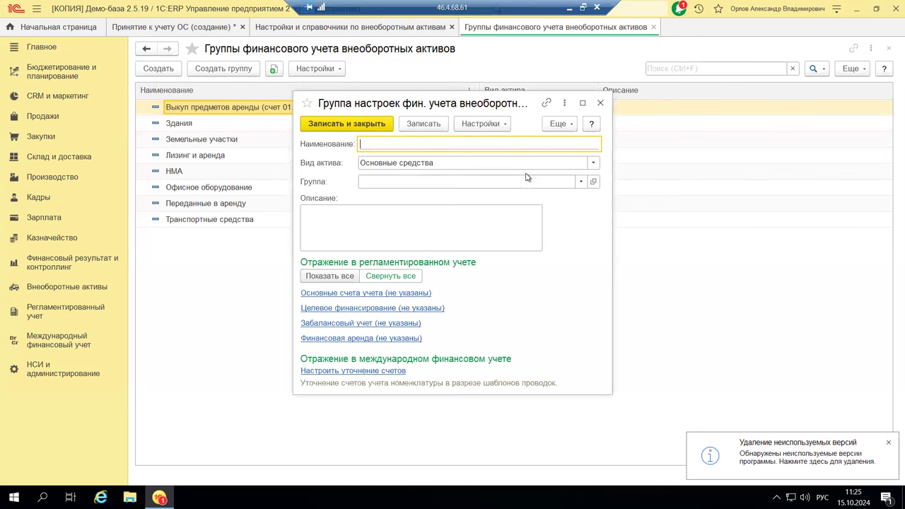
pyautogui.click(593, 163)
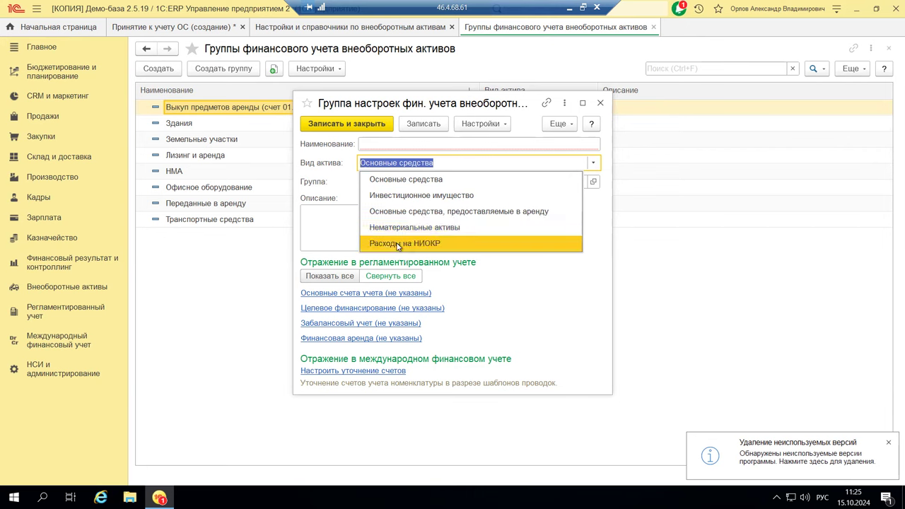
pyautogui.click(403, 179)
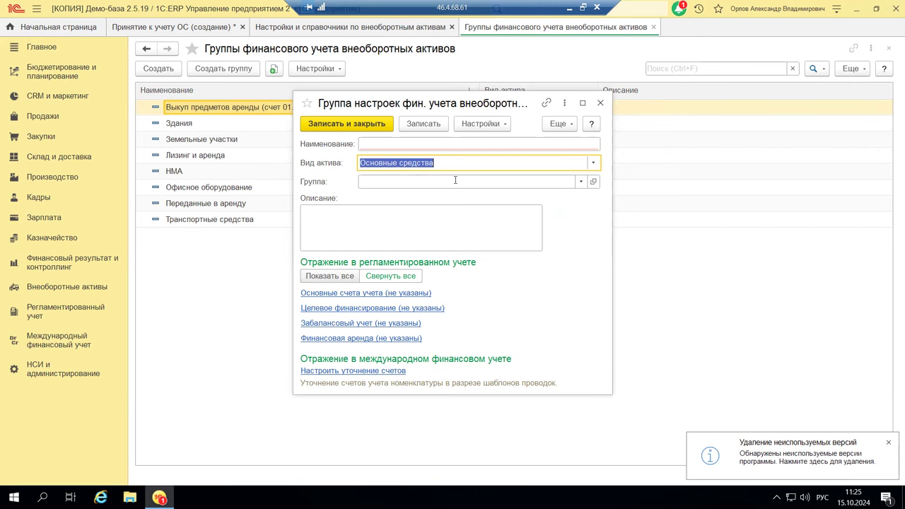
pyautogui.click(580, 182)
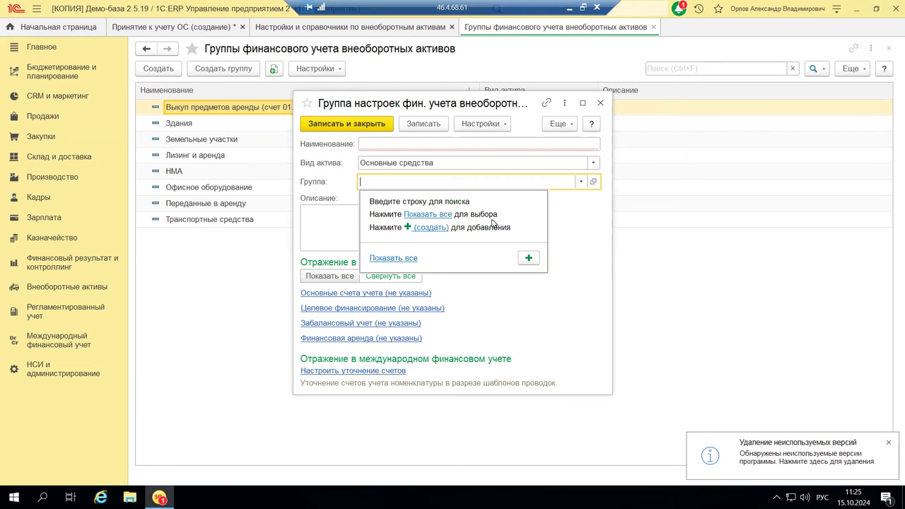
pyautogui.click(417, 215)
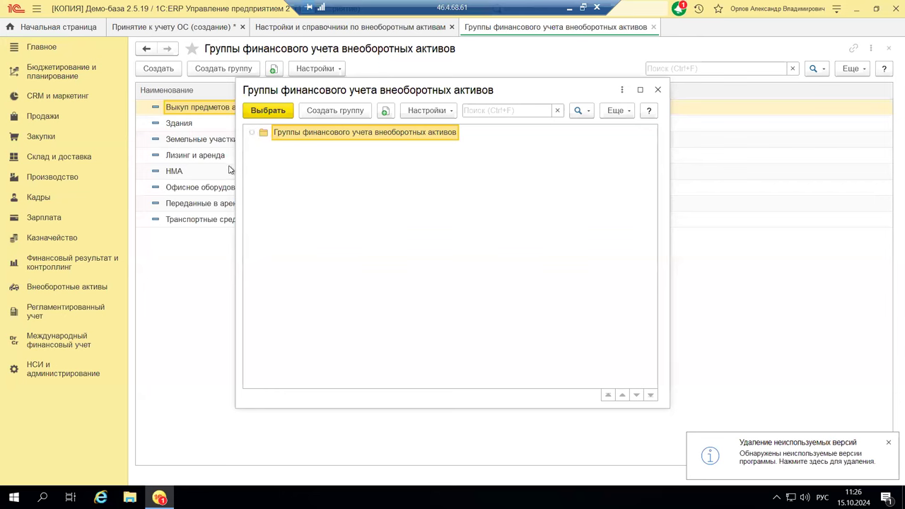
pyautogui.click(656, 92)
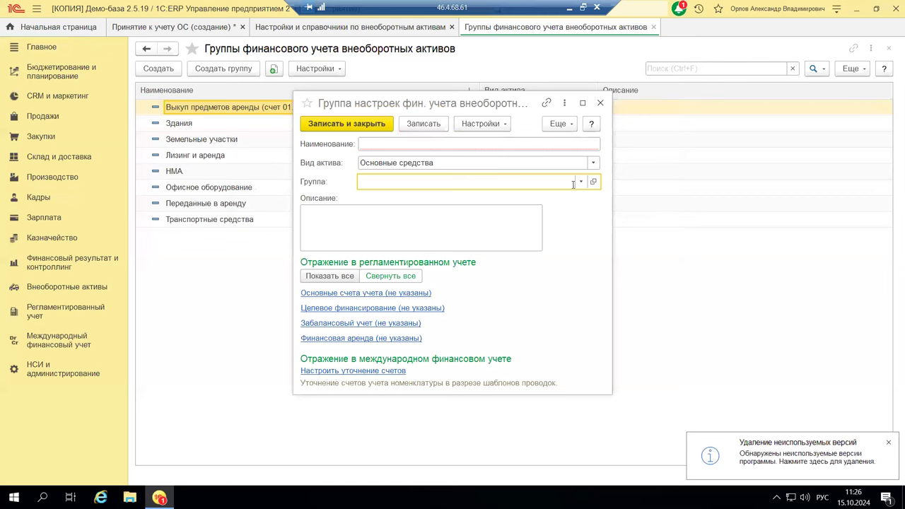
# Expand the main accounts, target financing, off-balance and finance lease sections of the new group to fill in their default accounts
pyautogui.click(415, 223)
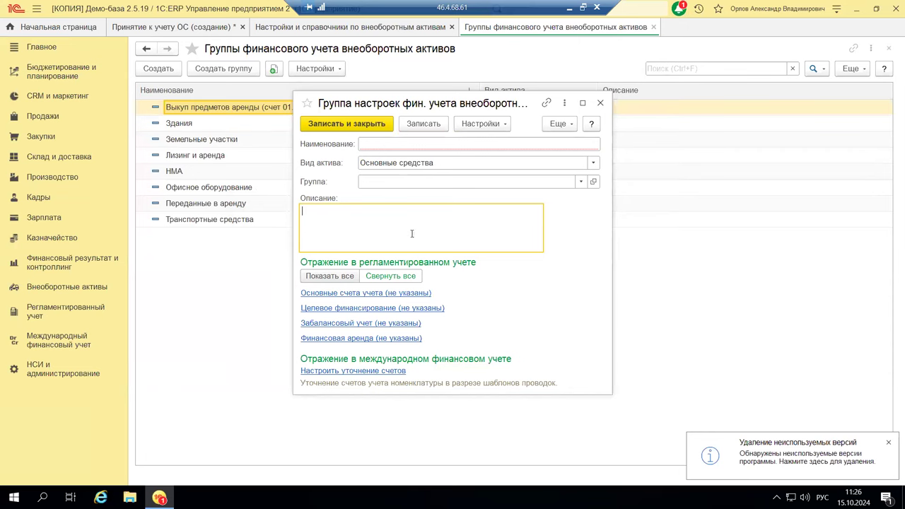
pyautogui.click(347, 293)
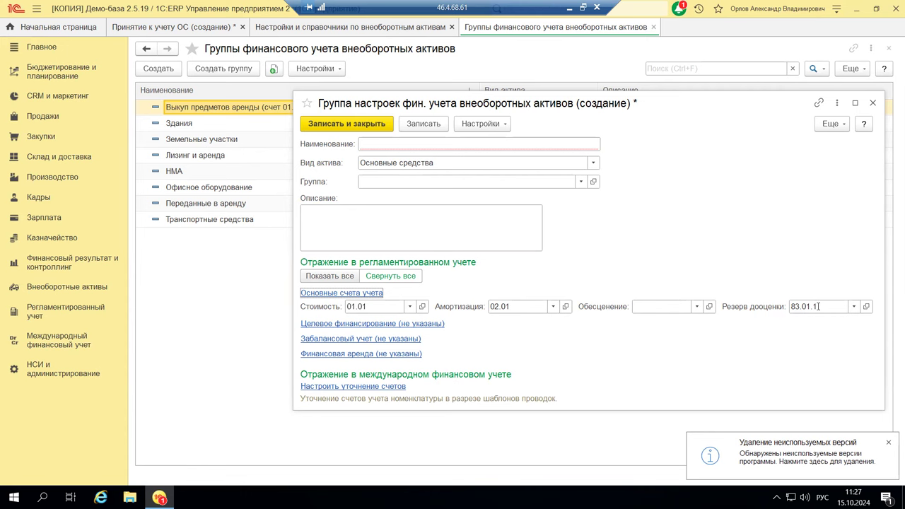
pyautogui.click(341, 323)
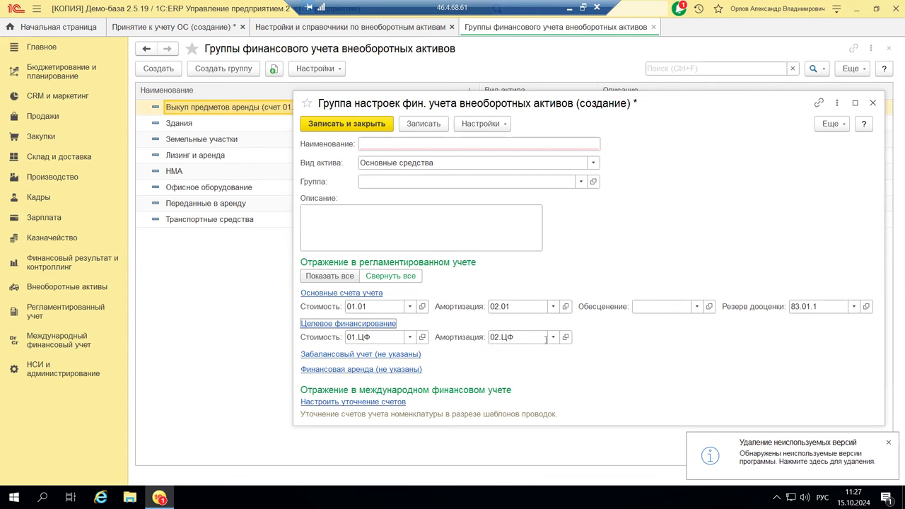
pyautogui.click(353, 355)
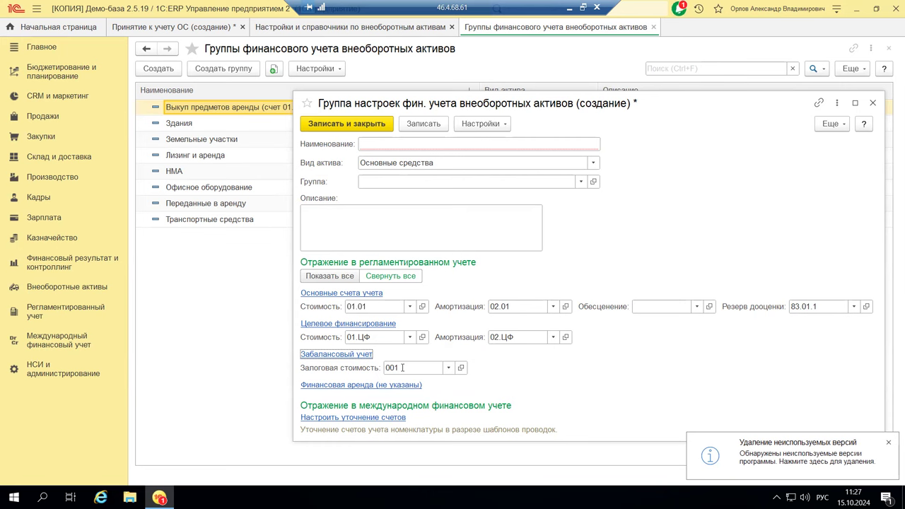
pyautogui.click(341, 385)
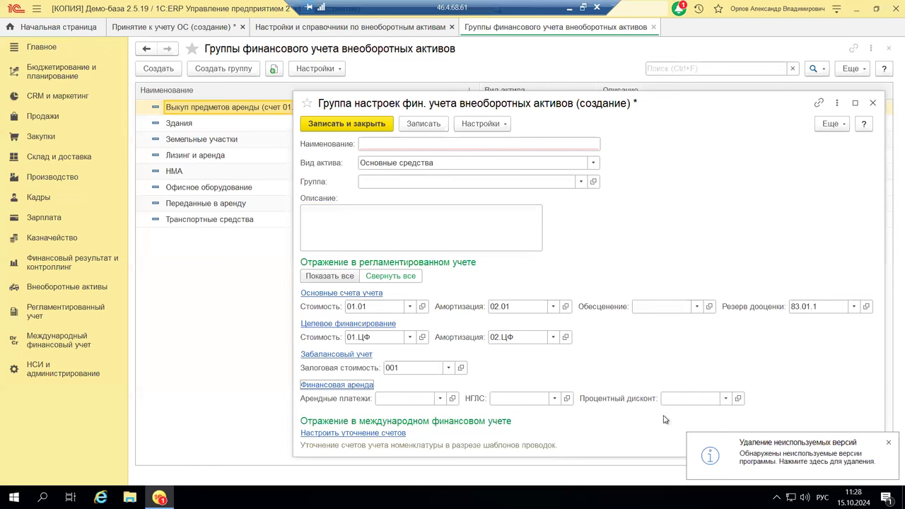
# Try to open the account refinement for international accounting, name the group "отражение ОС по производству", and save and close it
pyautogui.click(363, 435)
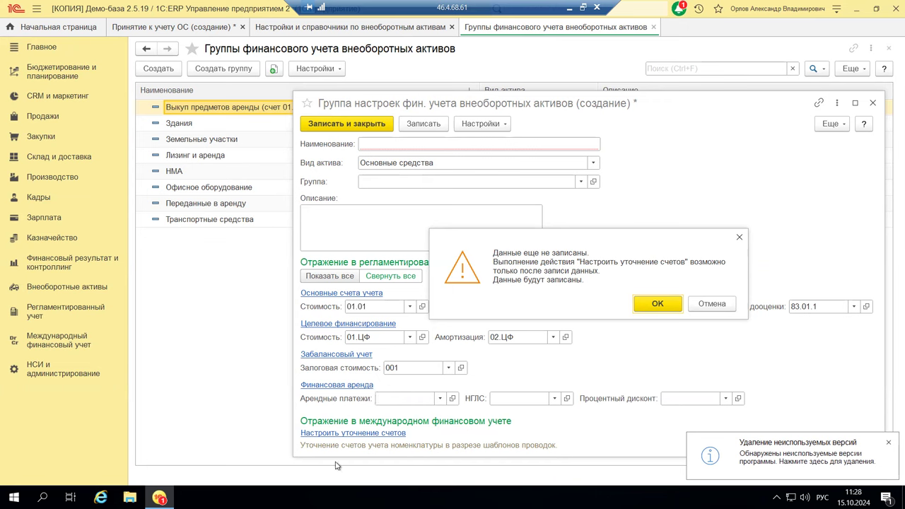
pyautogui.click(658, 303)
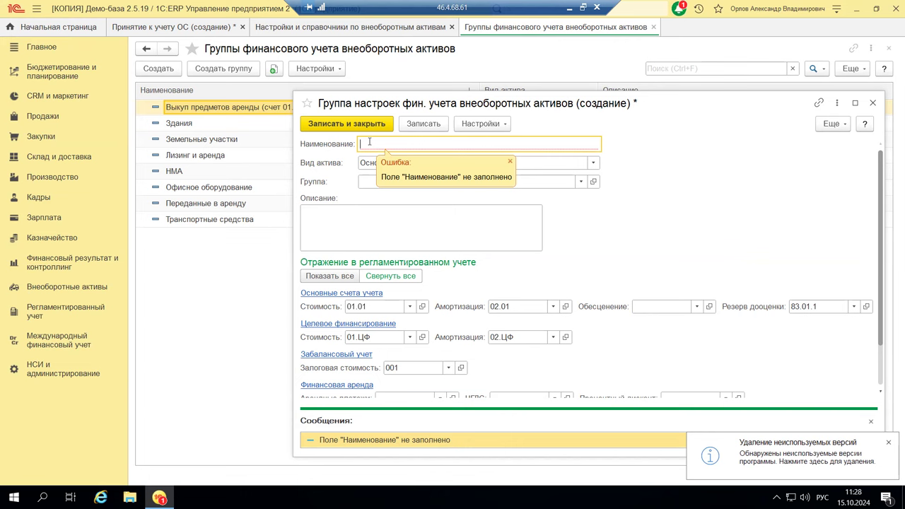
pyautogui.write('отражение ')
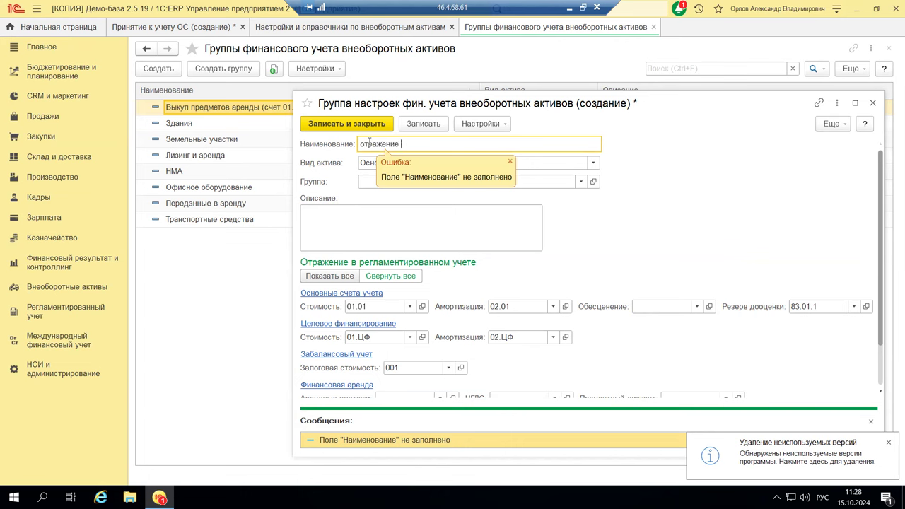
pyautogui.write('ОС по производству')
pyautogui.click(512, 164)
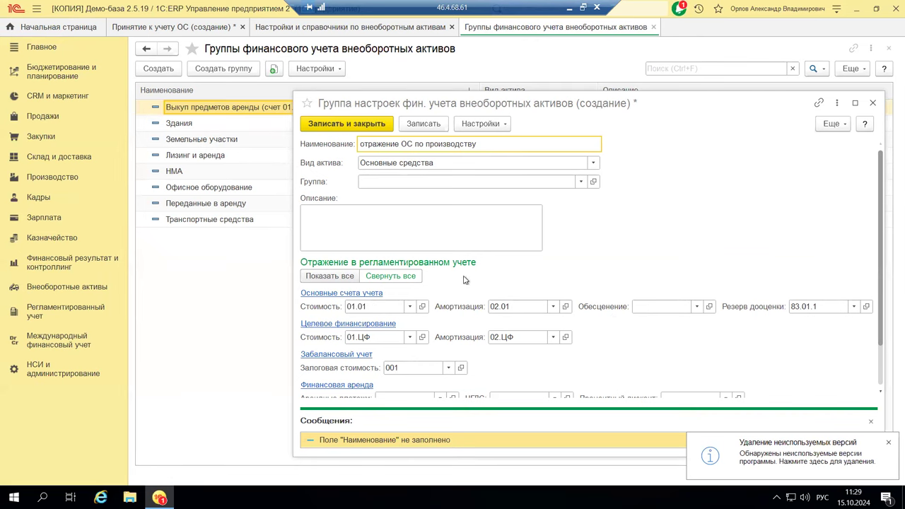
pyautogui.click(401, 143)
pyautogui.click(345, 123)
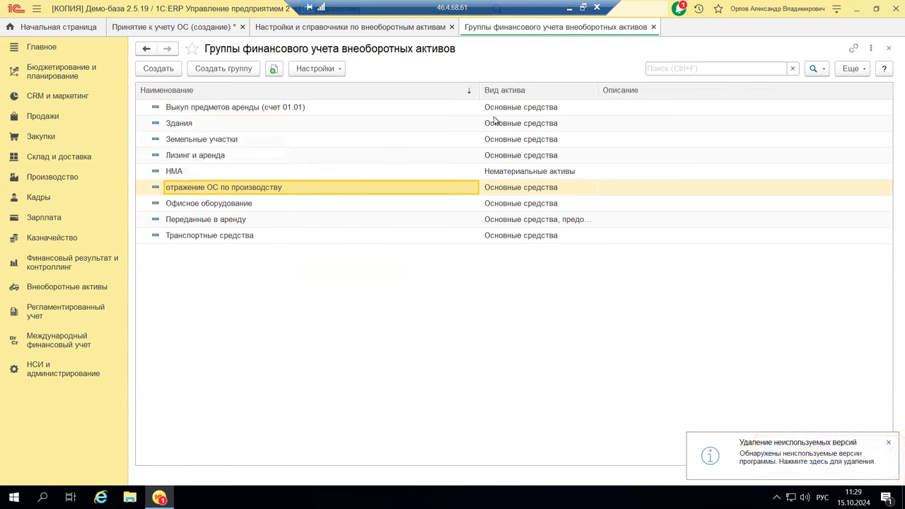
# Open the Офисное оборудование group to view its accounting settings
pyautogui.click(209, 204)
pyautogui.doubleClick(210, 204)
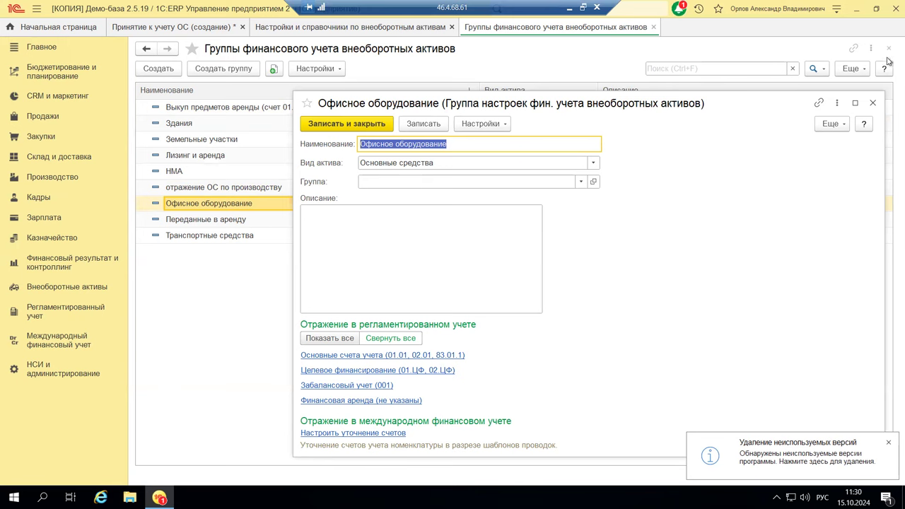
# Leave the financial accounting groups and open the Подготовка к продаже event from the fixed asset events list
pyautogui.click(874, 103)
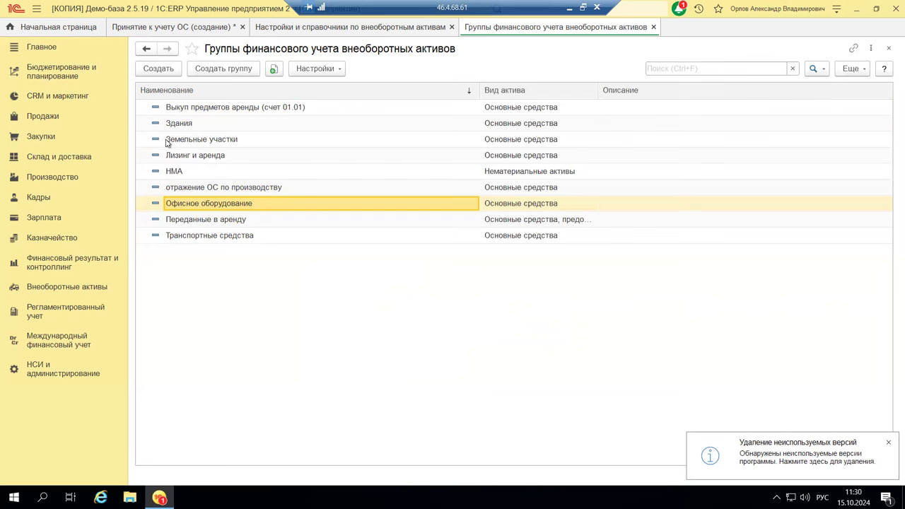
pyautogui.click(888, 49)
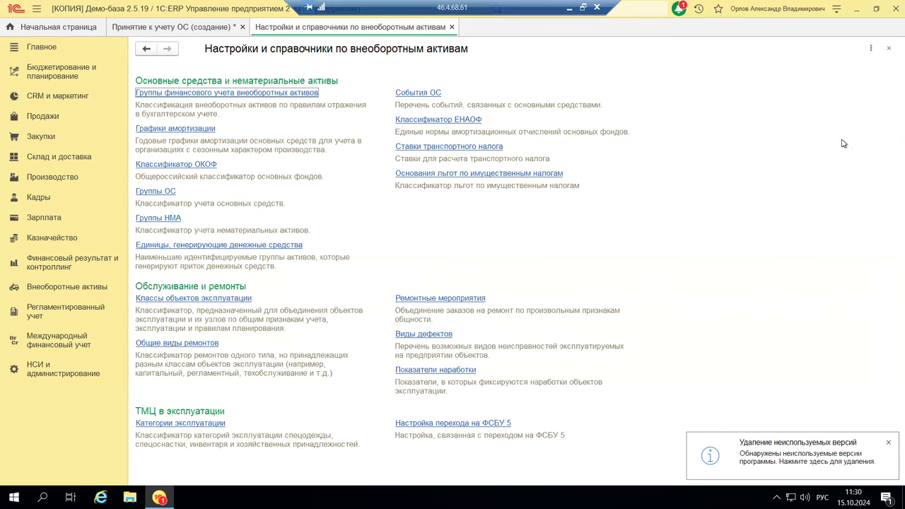
pyautogui.click(408, 95)
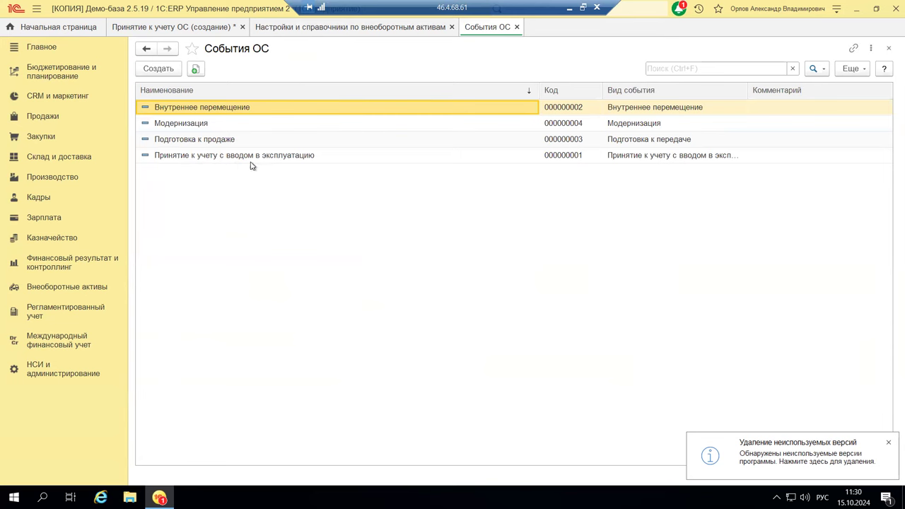
pyautogui.click(178, 141)
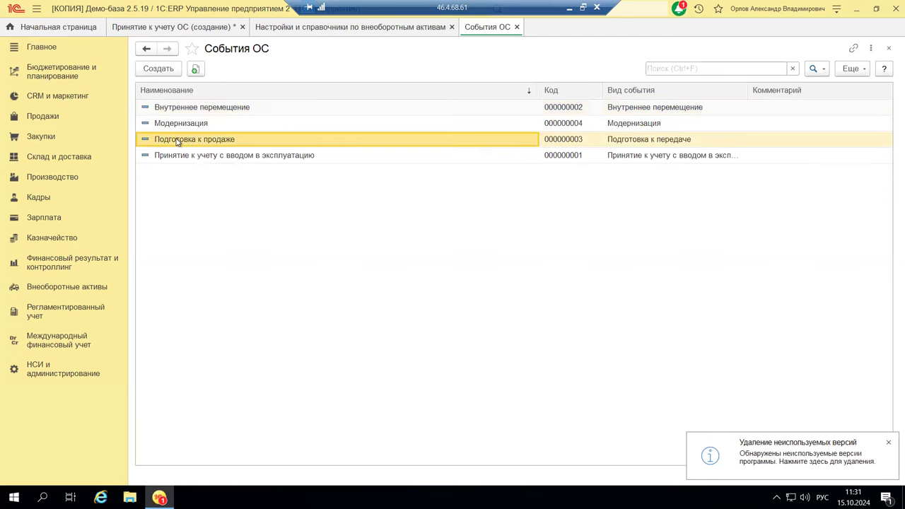
pyautogui.doubleClick(177, 140)
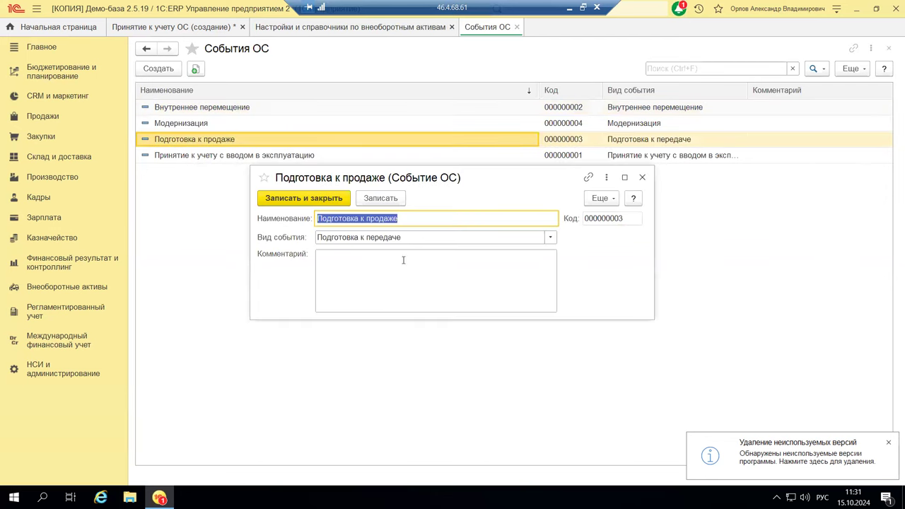
# Check the available event types for Подготовка к продаже, and close the event and the events list without changes
pyautogui.click(551, 241)
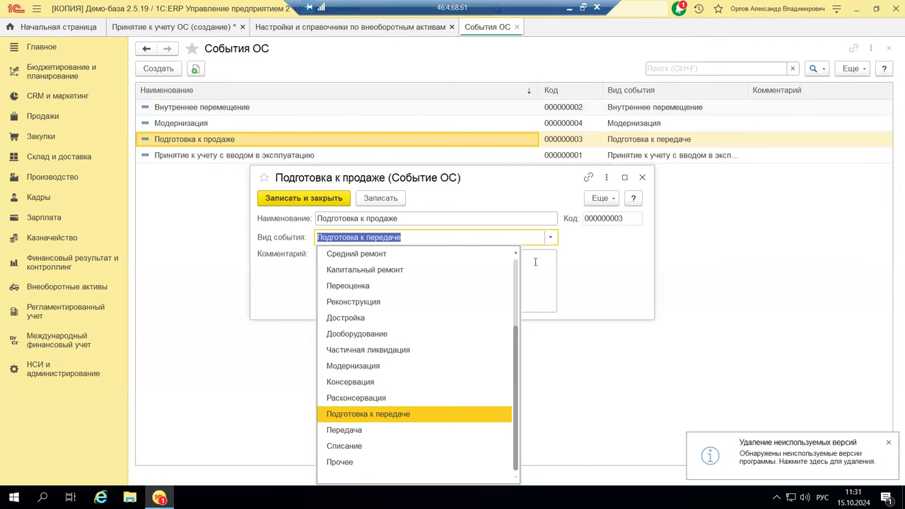
pyautogui.press('Escape')
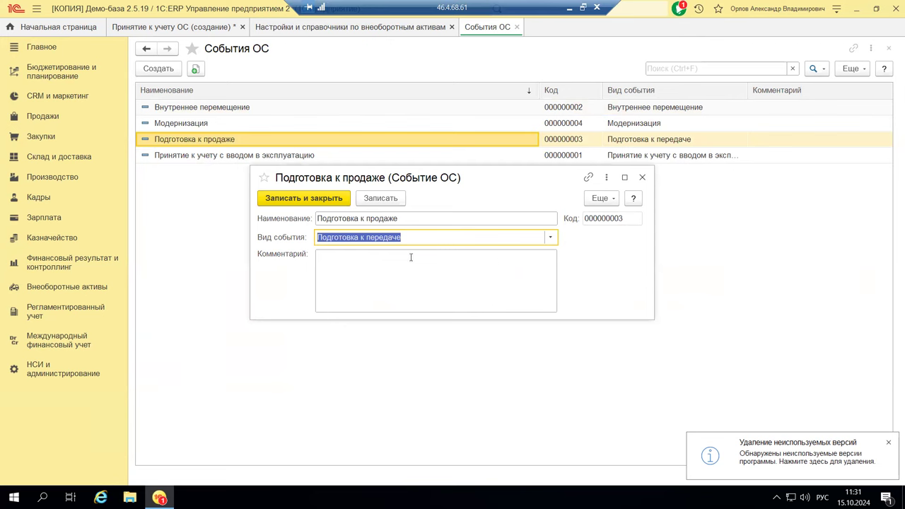
pyautogui.click(318, 256)
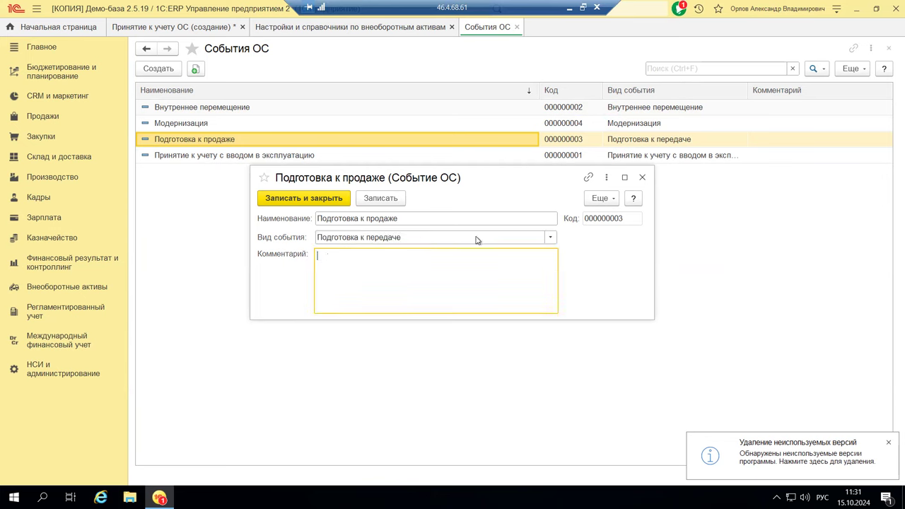
pyautogui.click(641, 178)
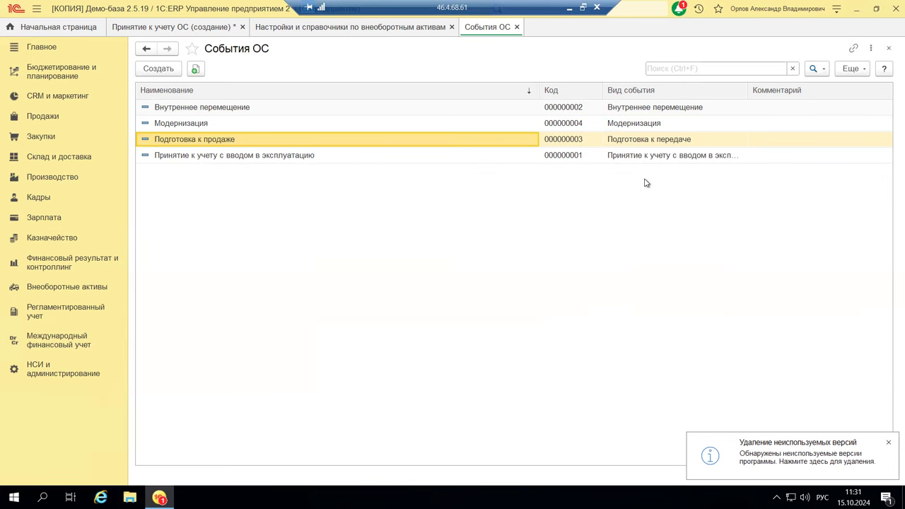
pyautogui.click(888, 48)
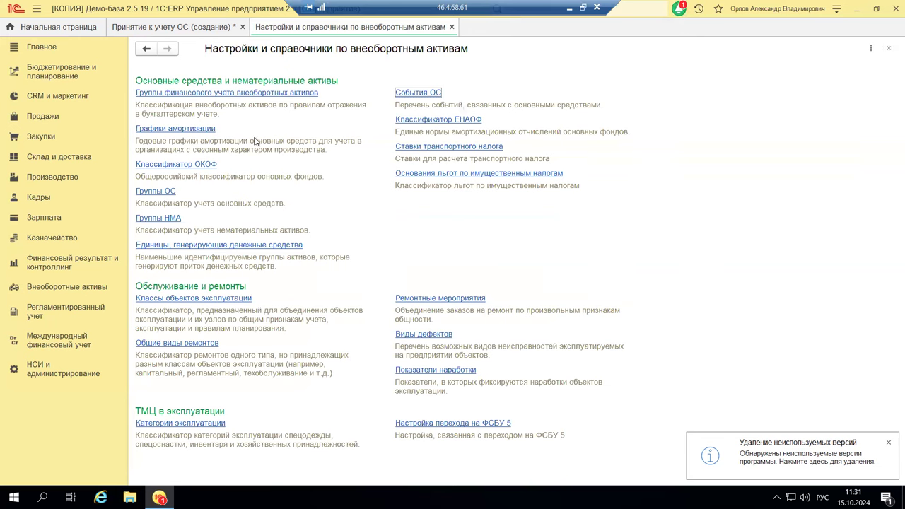
# Examine the monthly distribution coefficients in a new annual depreciation schedule form, and close it unsaved along with the schedule list
pyautogui.click(159, 132)
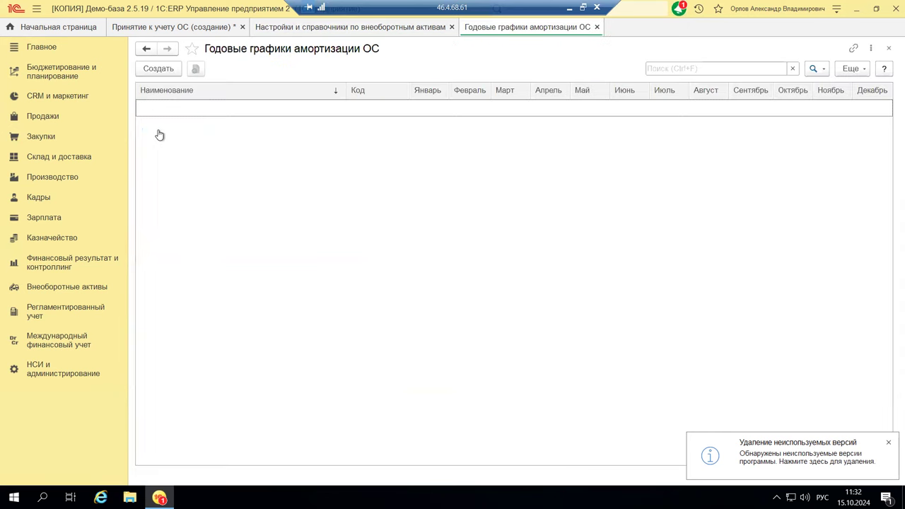
pyautogui.click(155, 68)
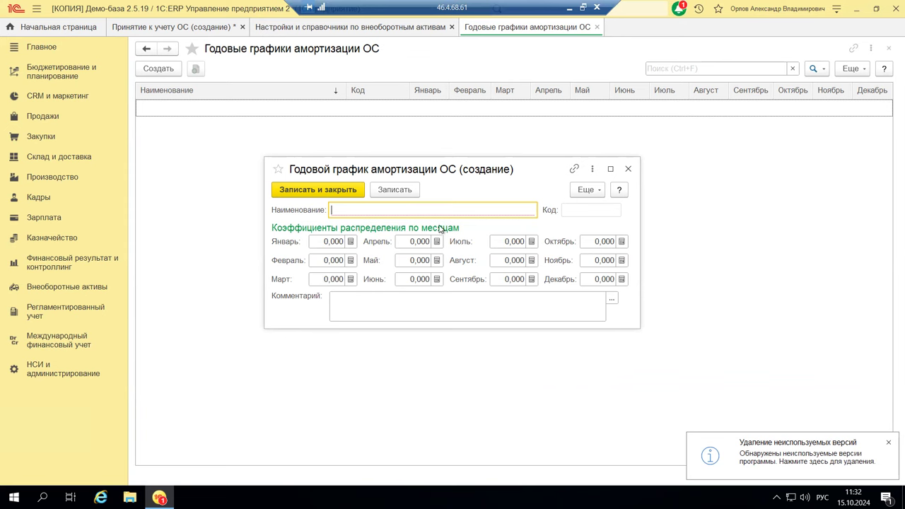
pyautogui.click(593, 279)
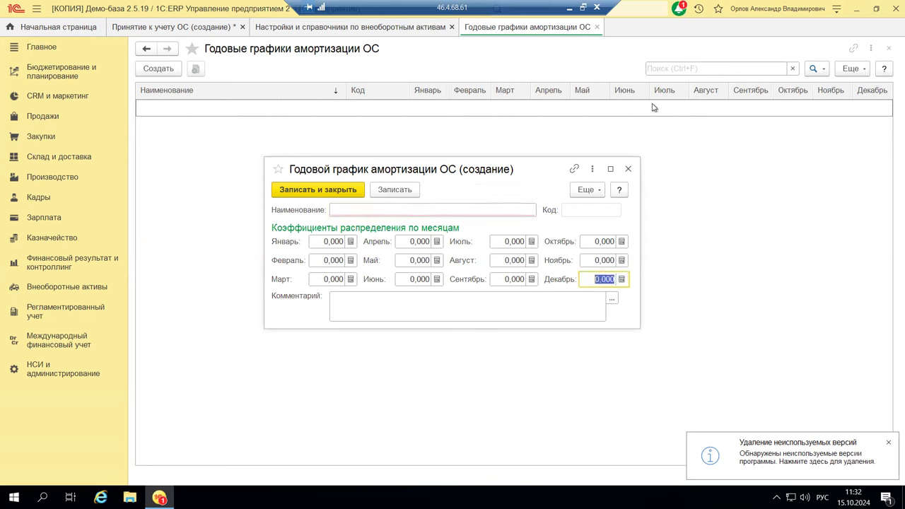
pyautogui.click(889, 53)
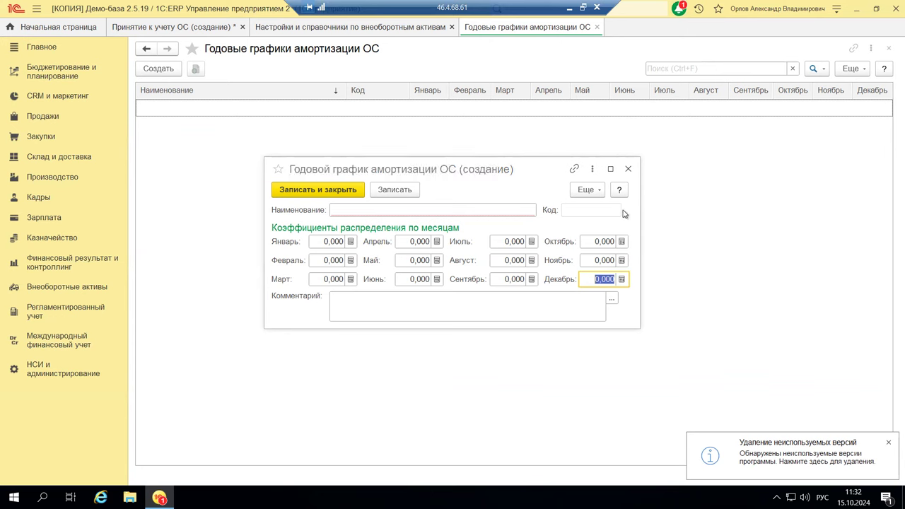
pyautogui.click(627, 169)
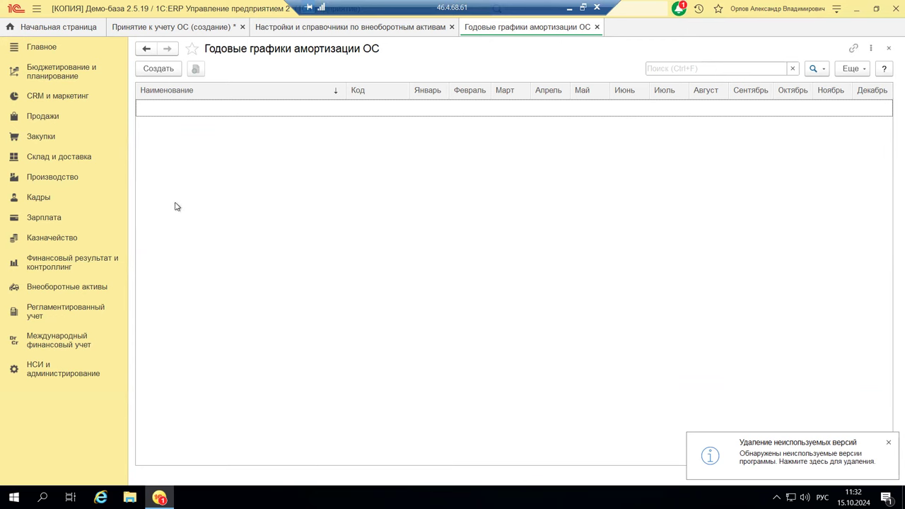
pyautogui.click(887, 49)
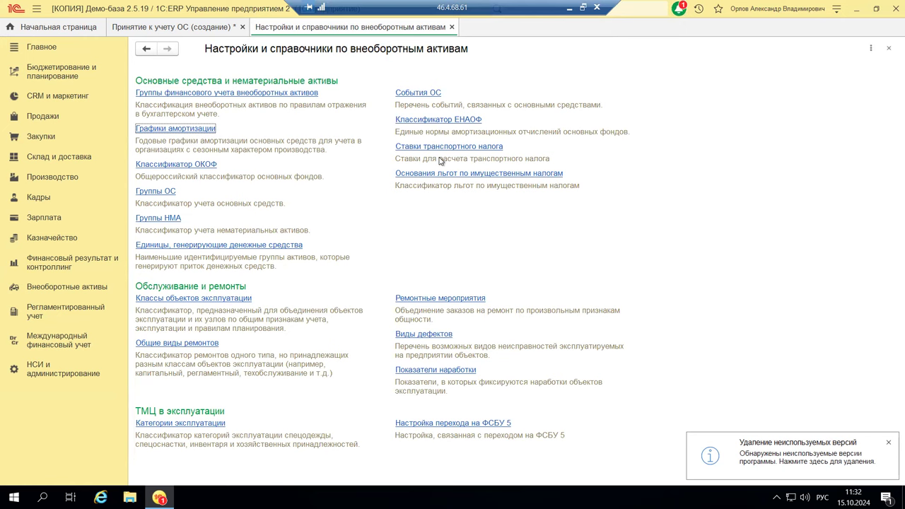
# Open the ЕНАОФ classifier, look at the fields of a new classifier element, and close the element unsaved
pyautogui.click(425, 120)
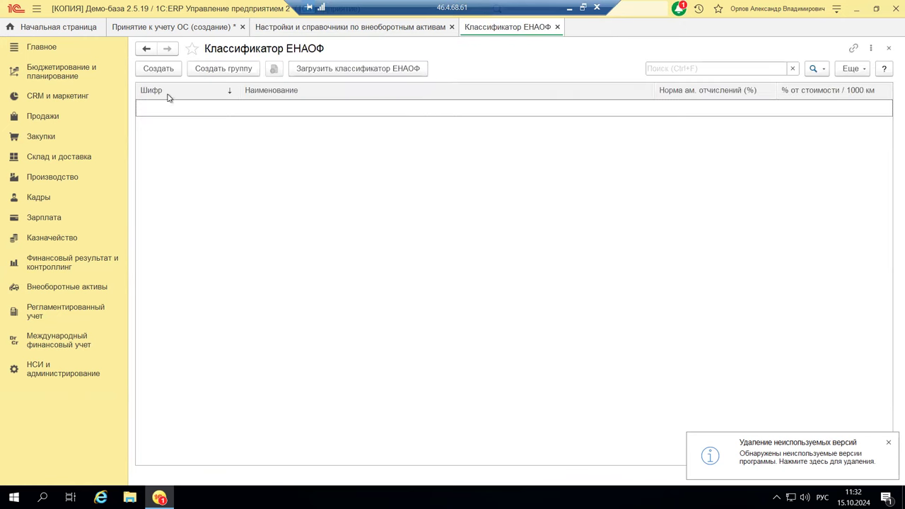
pyautogui.click(140, 71)
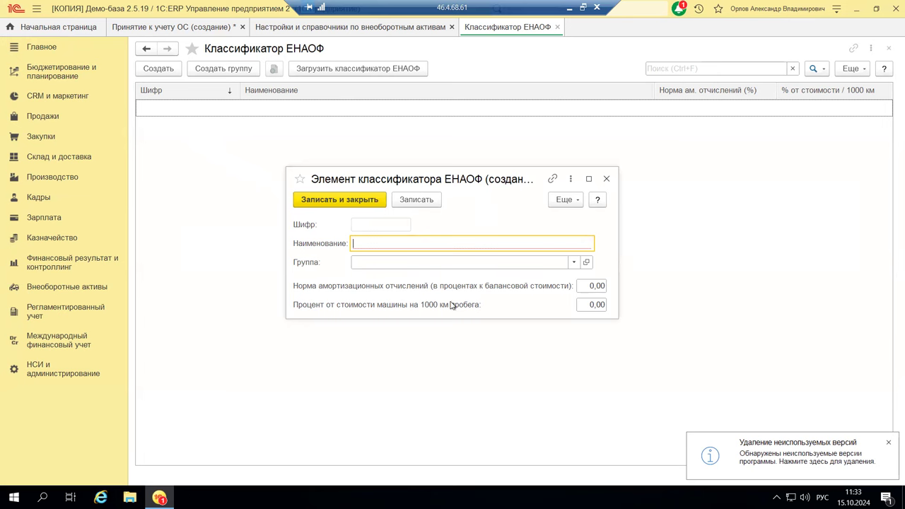
pyautogui.click(608, 178)
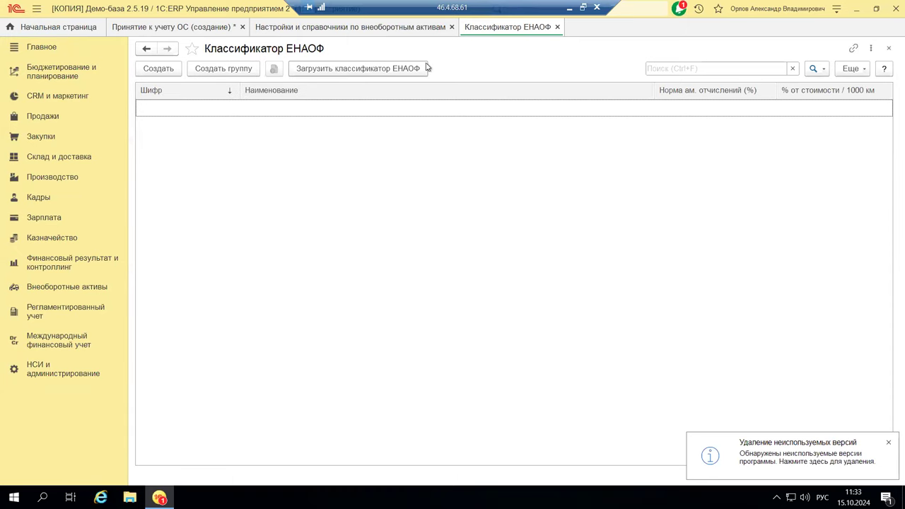
# View how the ЕНАОФ classifier is loaded from a file, cancel the file selection, and close the import form and classifier
pyautogui.click(384, 73)
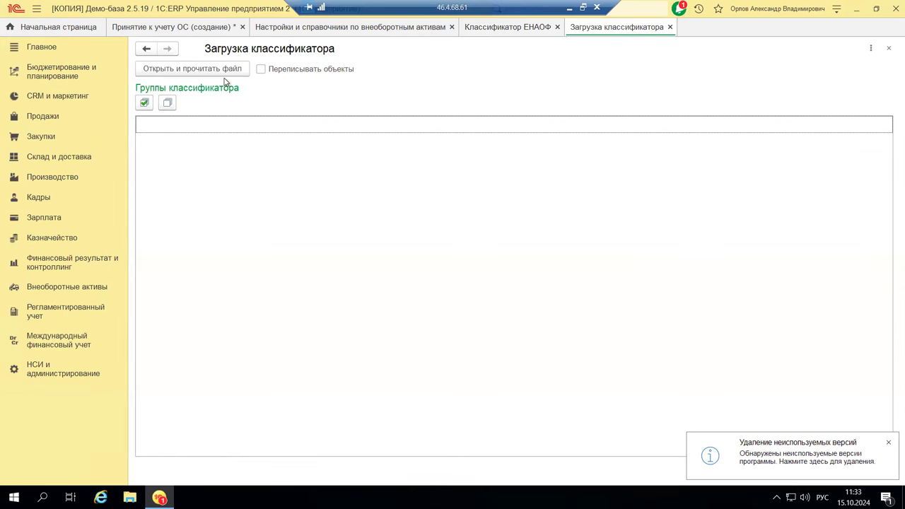
pyautogui.click(167, 71)
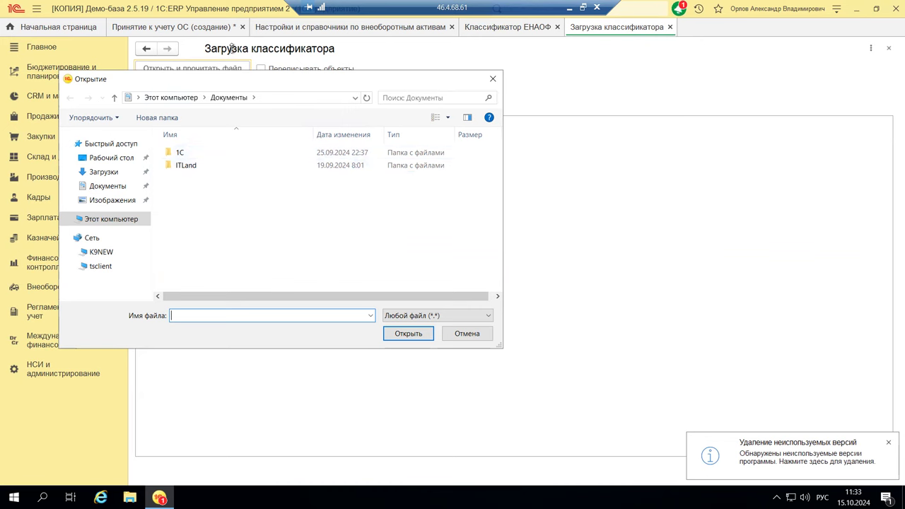
pyautogui.click(494, 80)
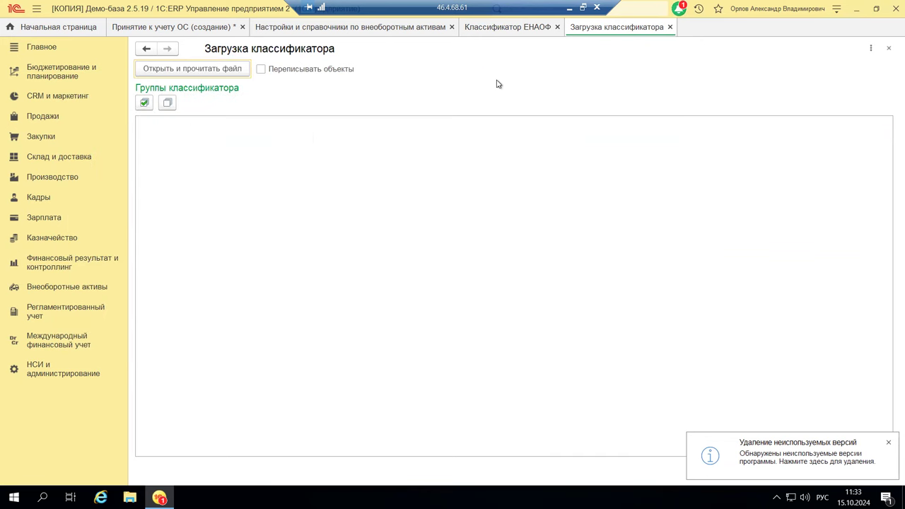
pyautogui.click(889, 50)
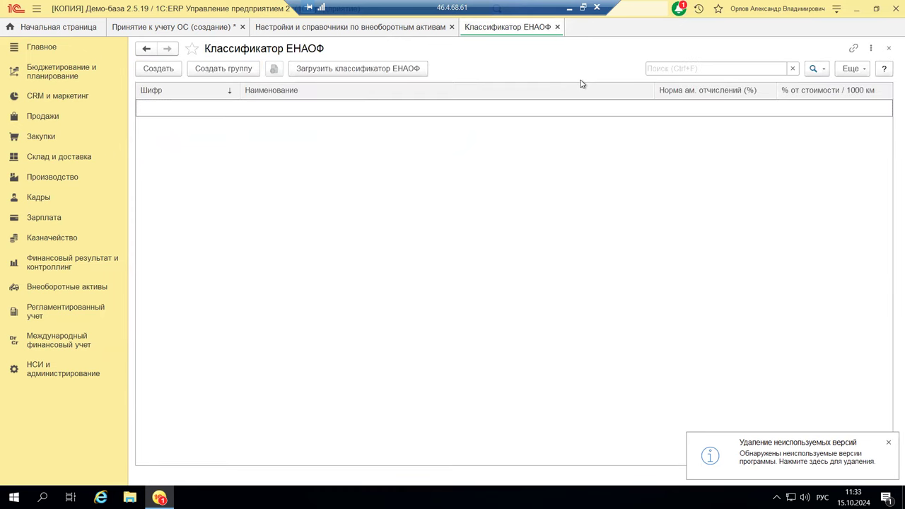
pyautogui.click(888, 48)
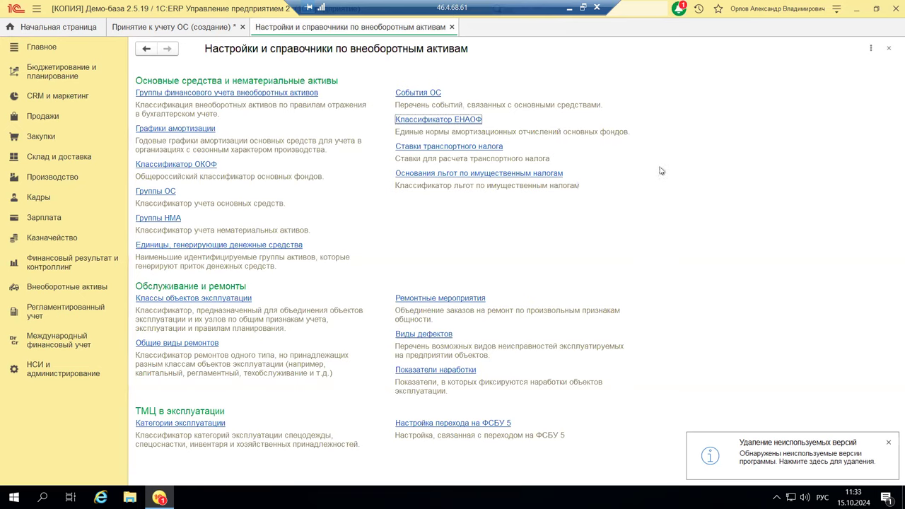
# Look through the transport tax rates by region and vehicle category, and close the list
pyautogui.click(425, 149)
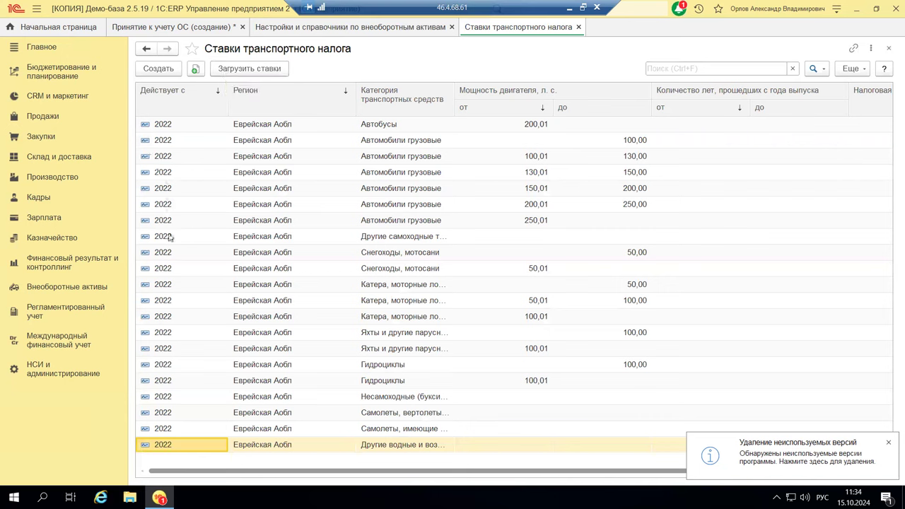
pyautogui.scroll(7, 170, 247)
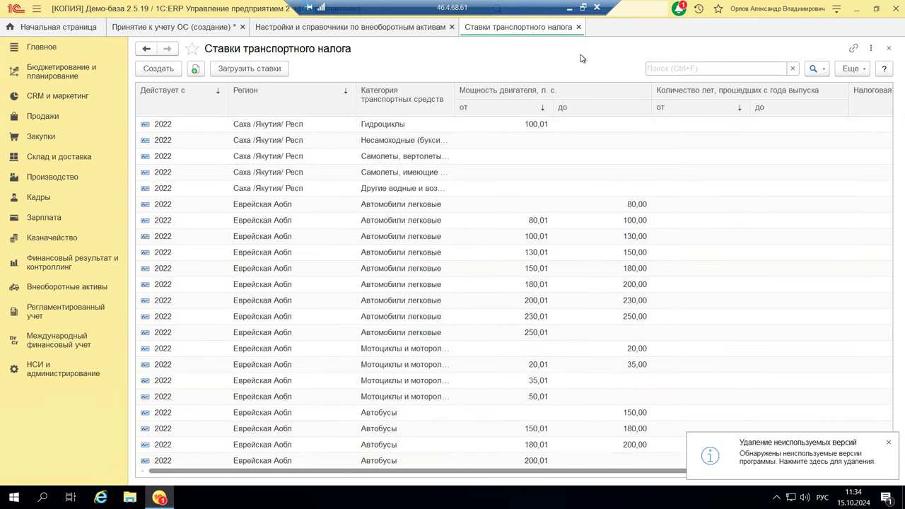
pyautogui.click(889, 48)
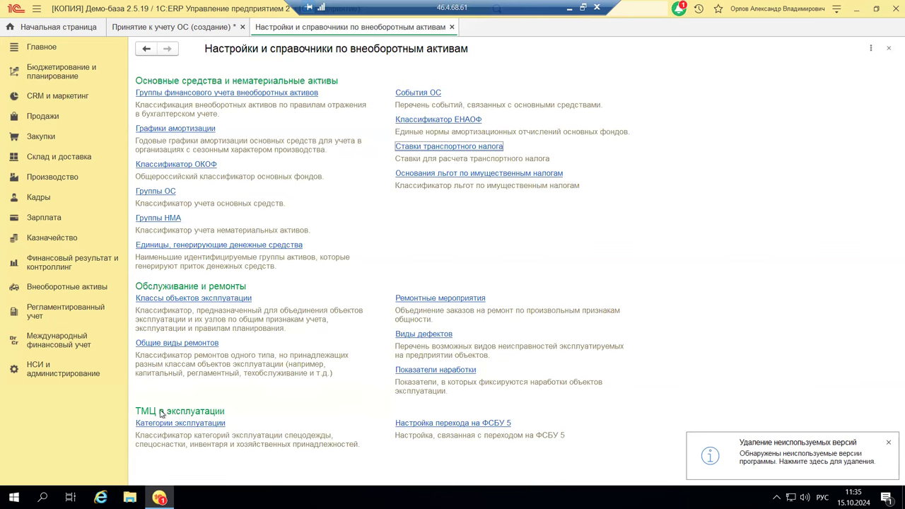
# Open the Калькуляторы для бухгалтерии category in the operation categories to review its accounting settings
pyautogui.click(144, 425)
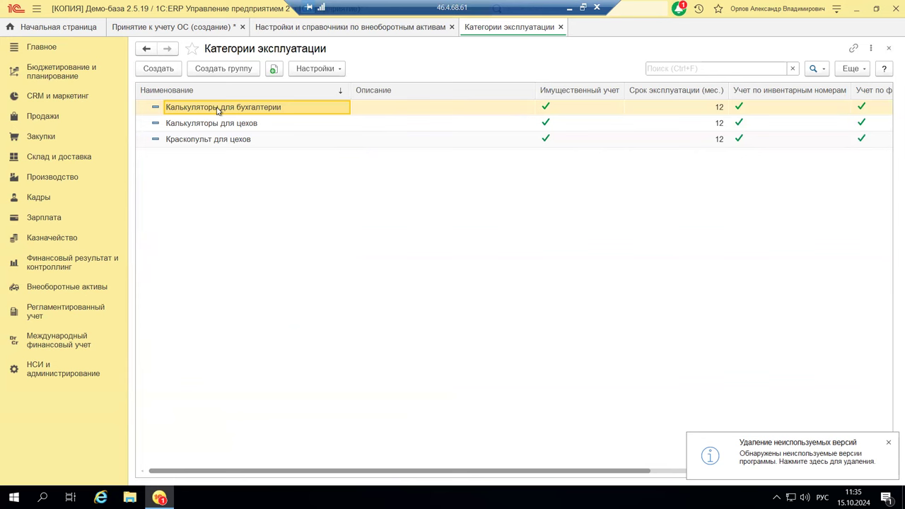
pyautogui.doubleClick(173, 106)
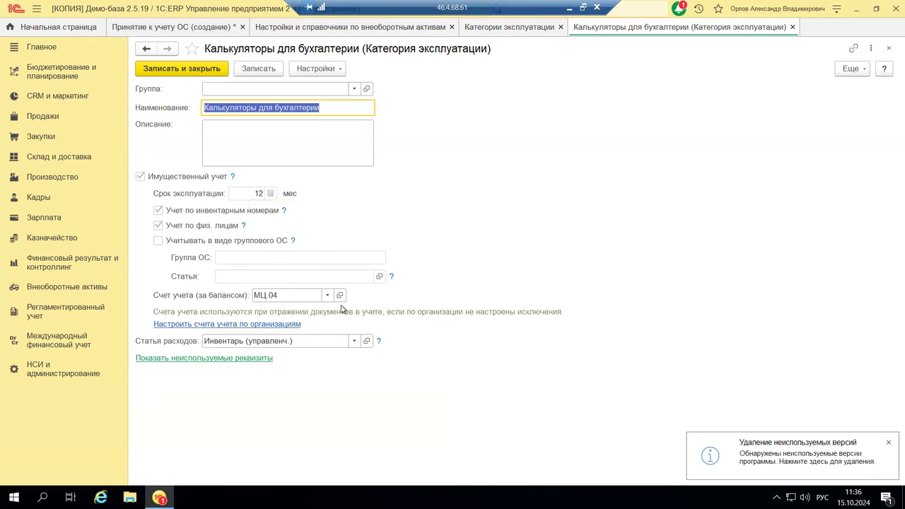
pyautogui.click(320, 74)
# Unlock all restricted attributes of the Калькуляторы для бухгалтерии category for editing, and save and close the category
pyautogui.click(851, 69)
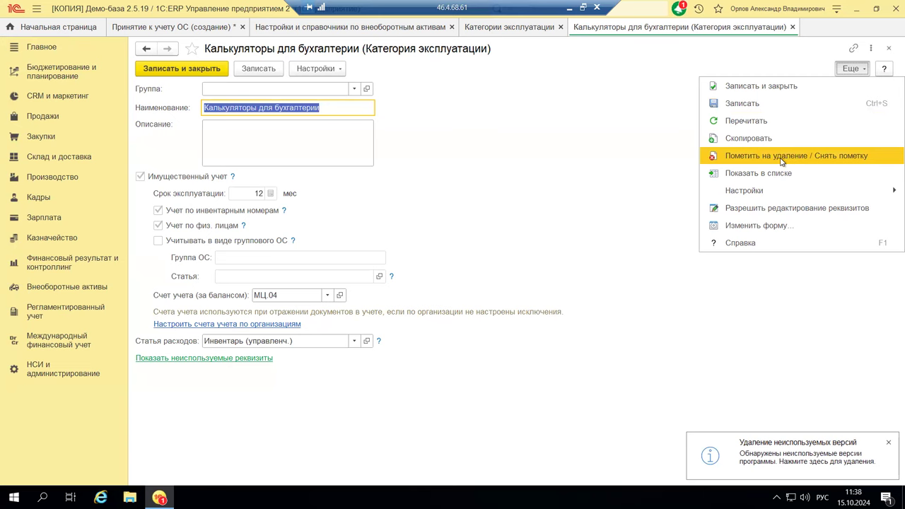
pyautogui.click(769, 209)
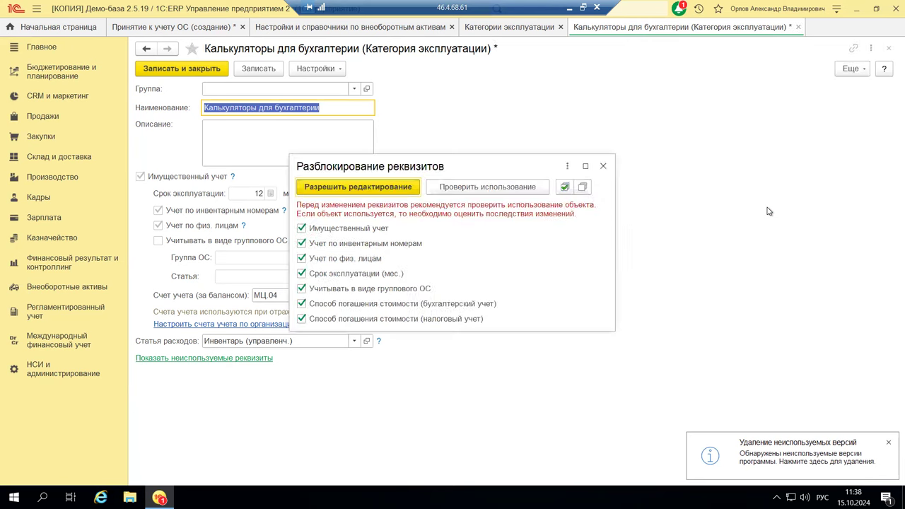
pyautogui.click(406, 193)
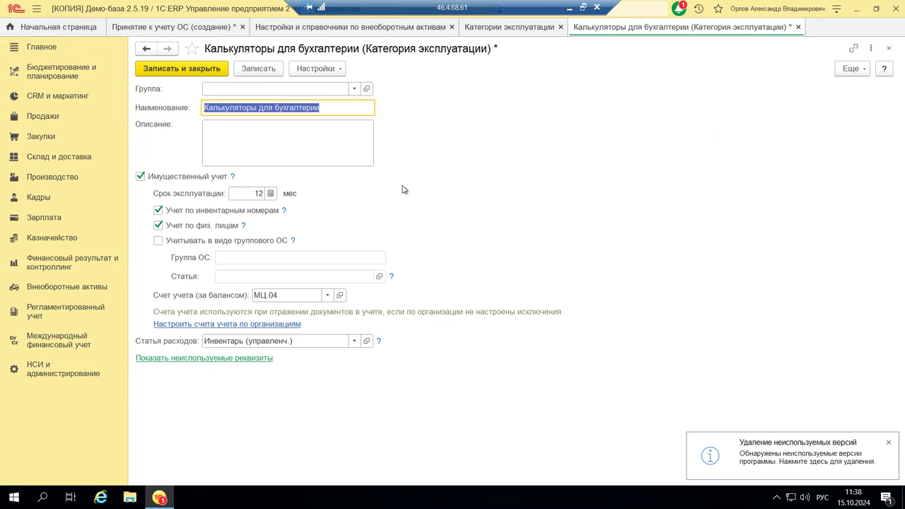
pyautogui.click(195, 70)
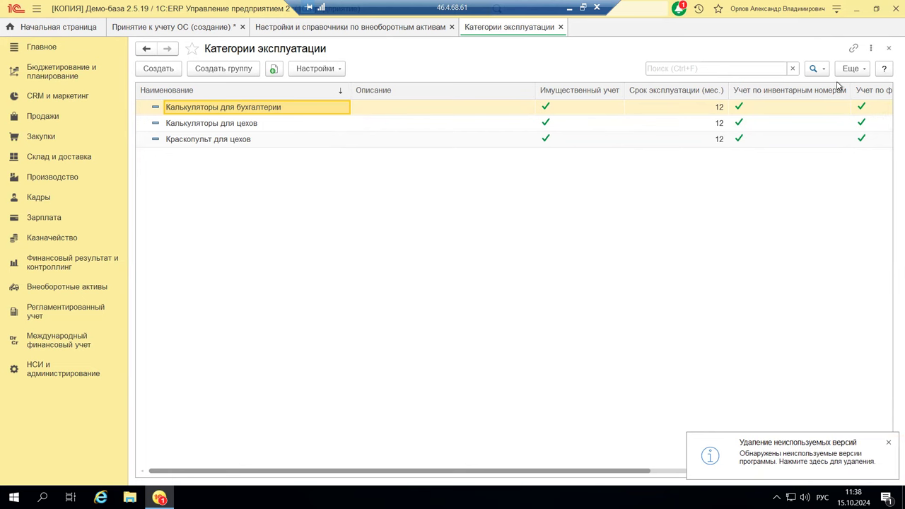
# Close the operation categories and open the ФСБУ 5 transition settings to view the write-off year by organization
pyautogui.click(887, 49)
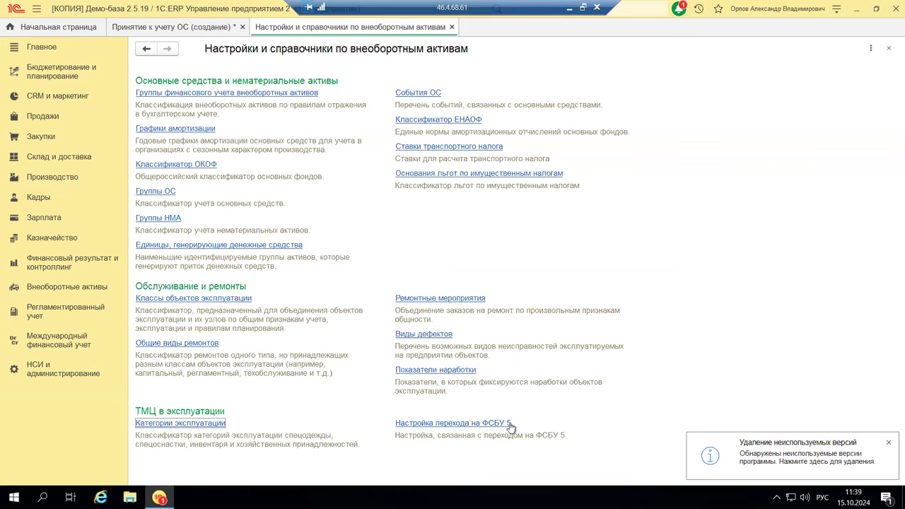
pyautogui.click(458, 424)
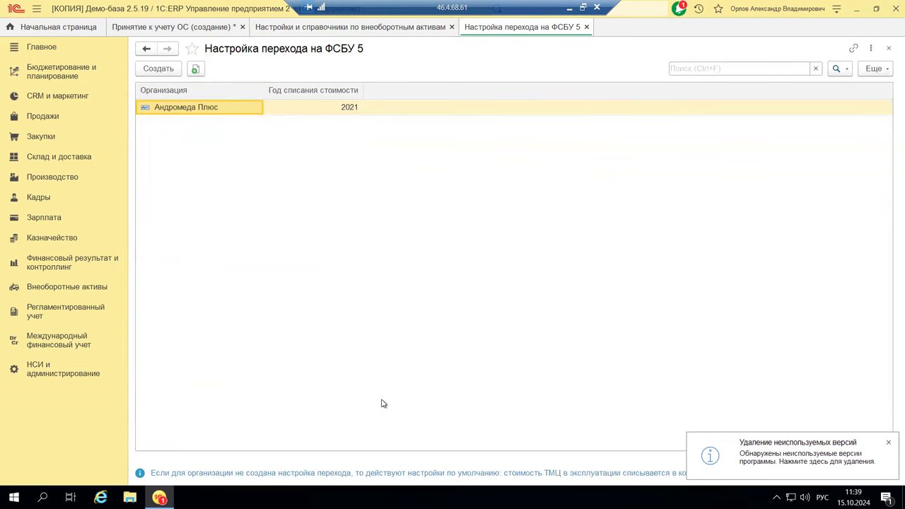
# Open the Андромеда Плюс ФСБУ 5 transition setting to view its write-off year, and close it along with the non-current asset settings
pyautogui.doubleClick(171, 111)
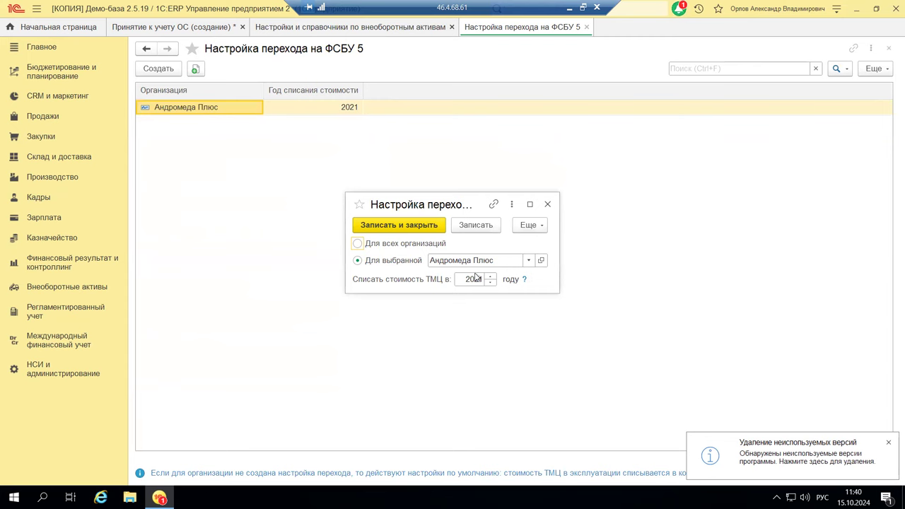
pyautogui.click(547, 205)
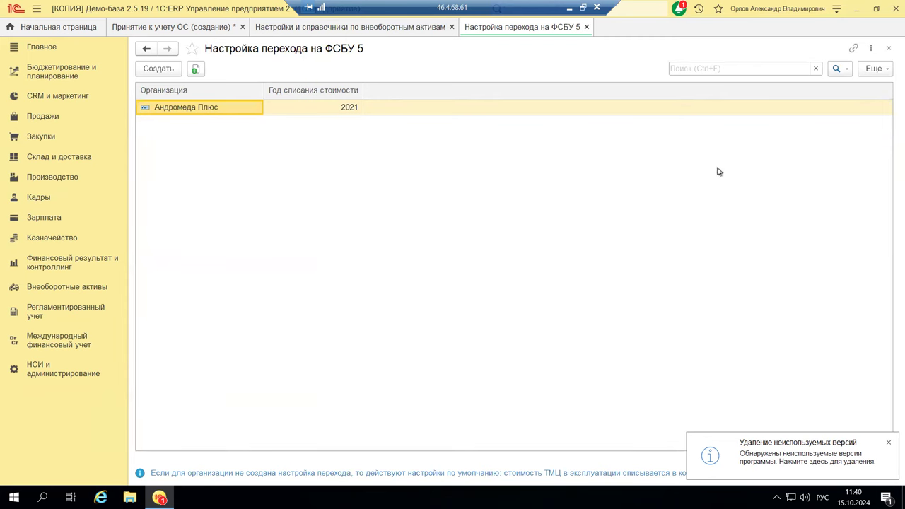
pyautogui.click(888, 49)
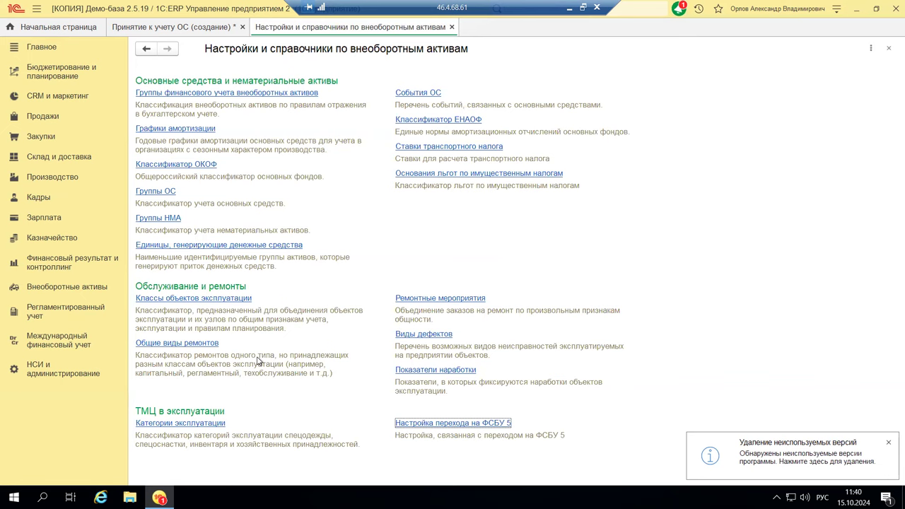
pyautogui.click(890, 50)
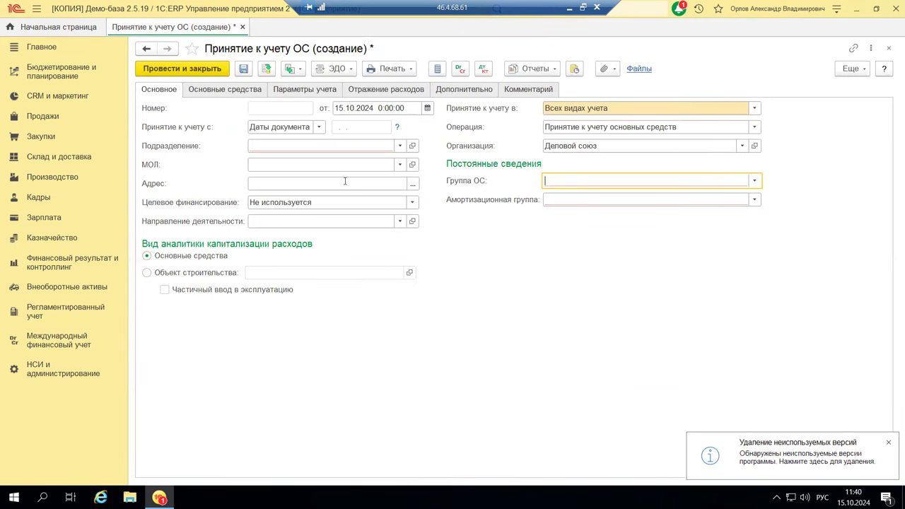
# Open the Внеоборотные активы section, and switch to the PowerPoint presentation to look through the slides following slide 7
pyautogui.click(79, 288)
pyautogui.click(80, 288)
pyautogui.click(80, 289)
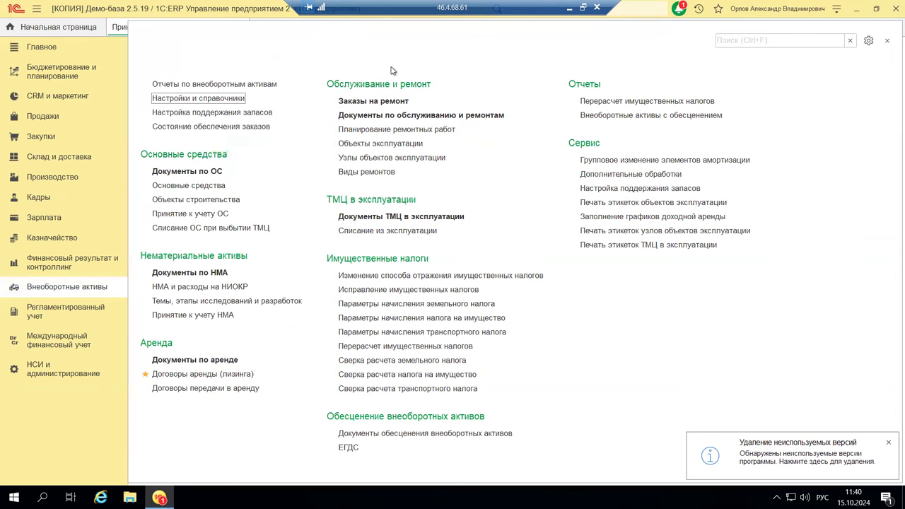
pyautogui.click(569, 7)
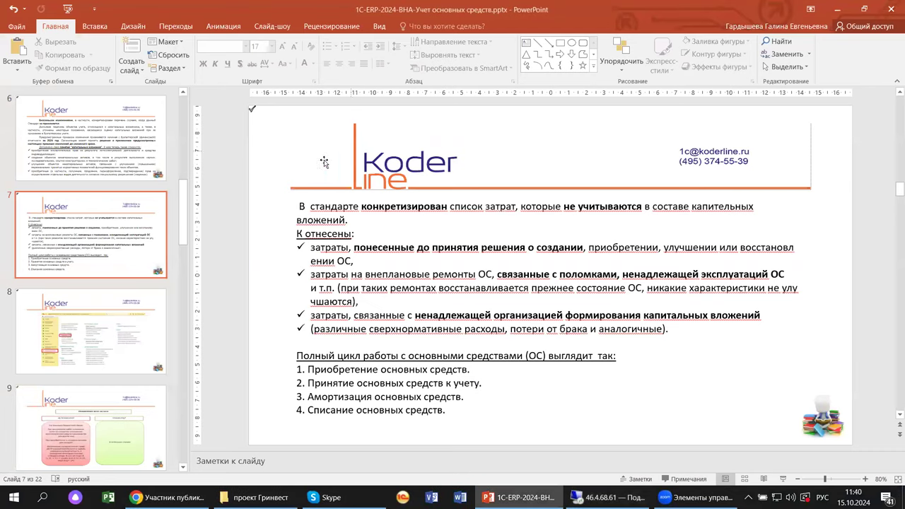
pyautogui.scroll(-2, 152, 166)
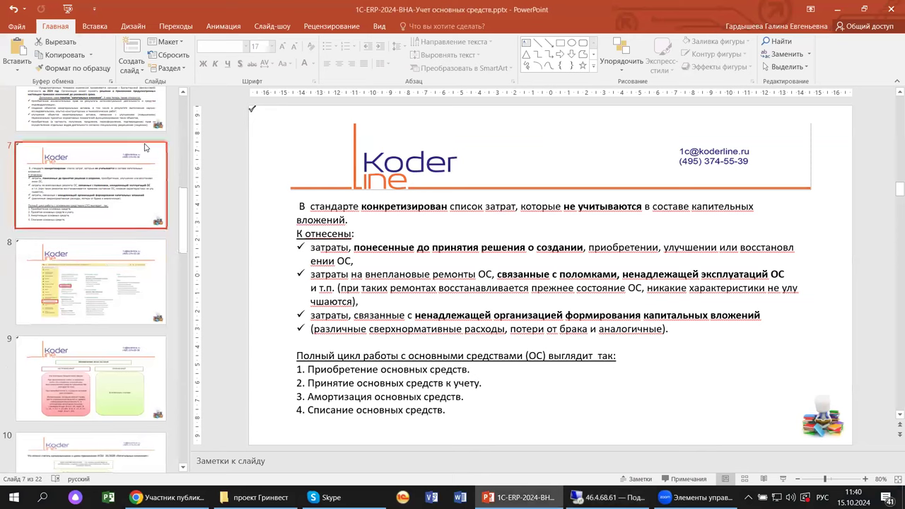
pyautogui.scroll(-2, 147, 154)
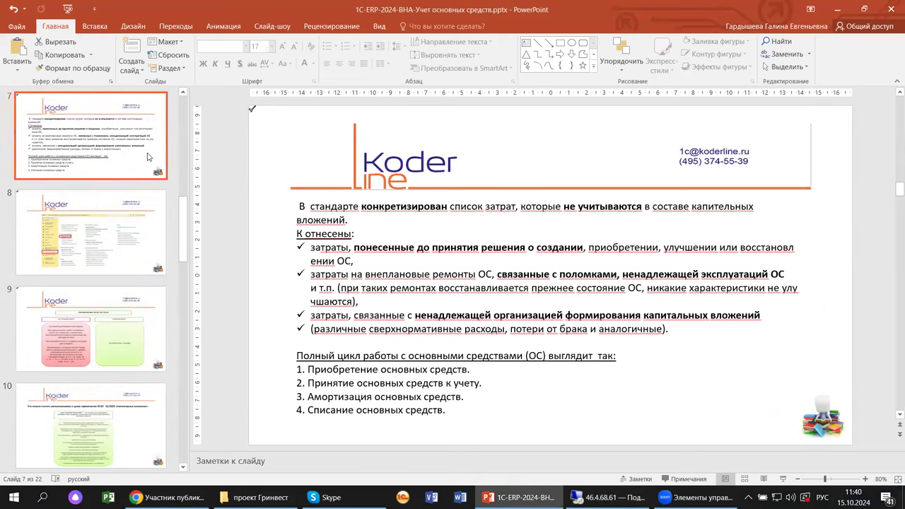
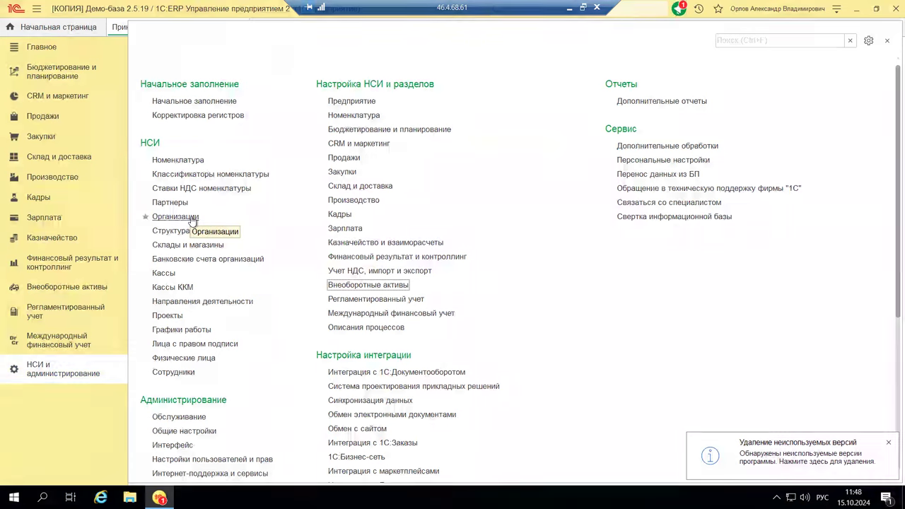
# Open the Андромеда Плюс organization from the organizations list and view its accounting policy and tax settings
pyautogui.click(191, 219)
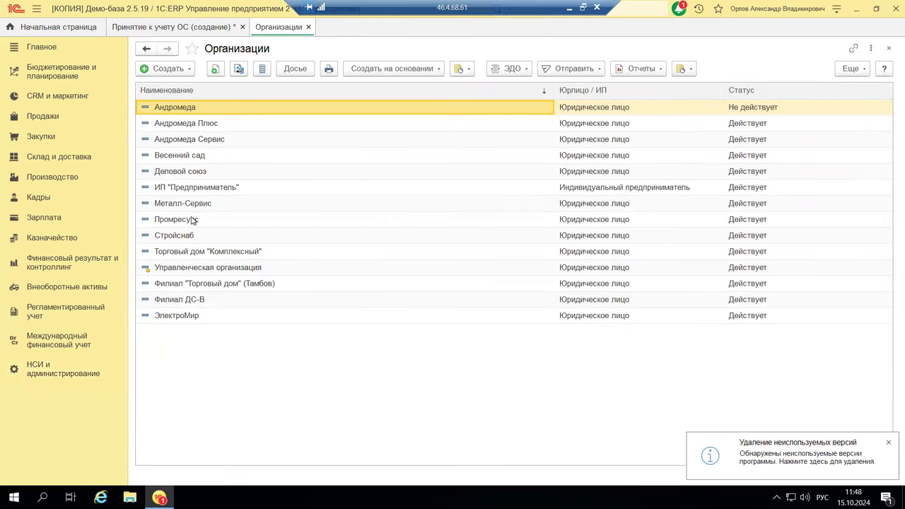
pyautogui.click(167, 123)
pyautogui.doubleClick(168, 123)
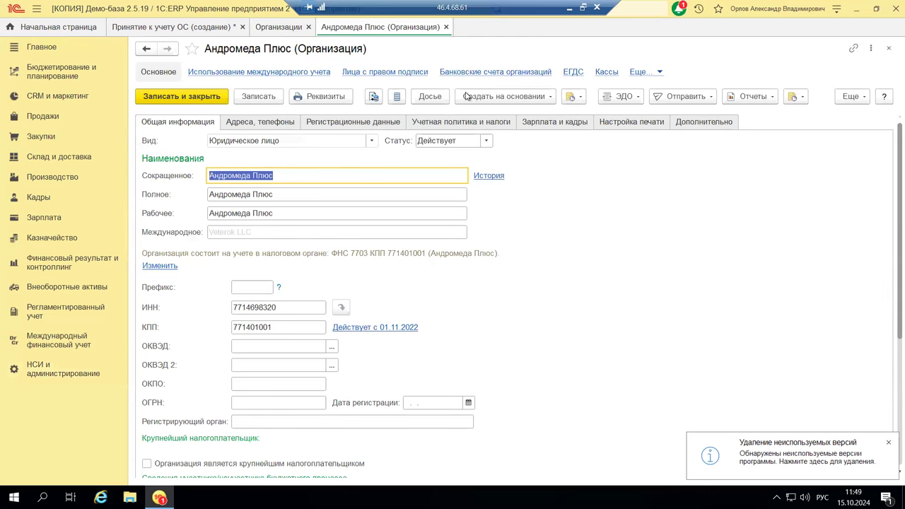
pyautogui.click(436, 126)
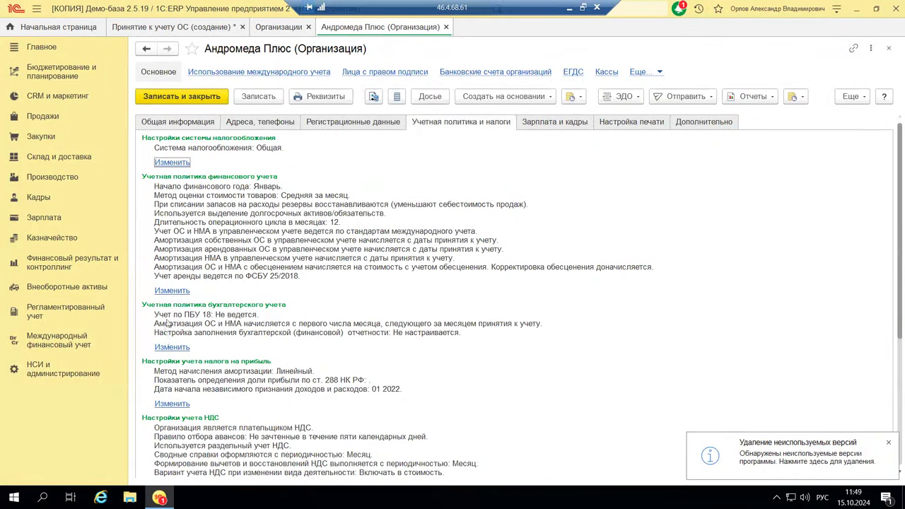
# Open the organization's financial accounting policy, view its change history, and close the history
pyautogui.click(179, 294)
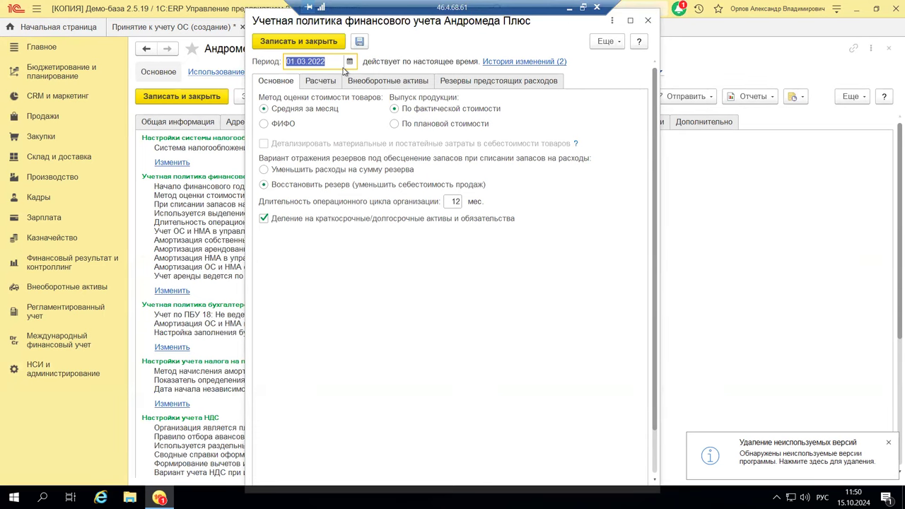
pyautogui.click(499, 62)
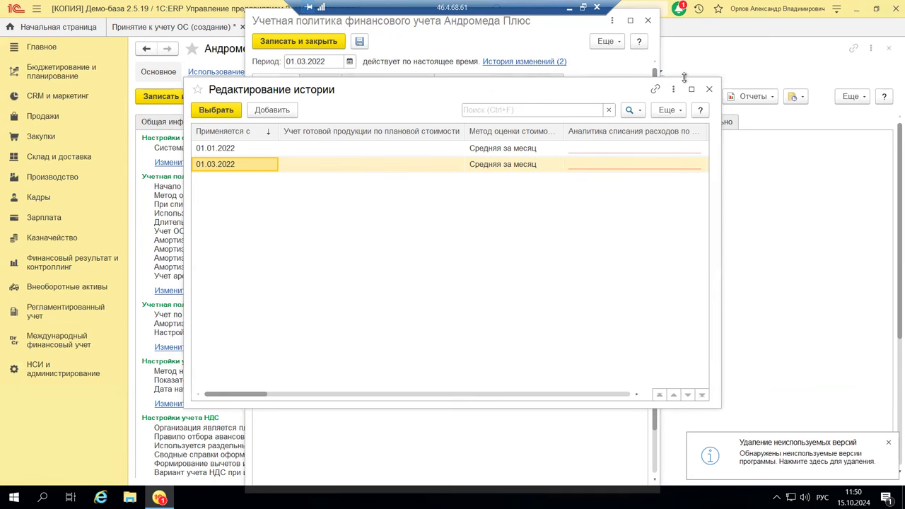
pyautogui.click(709, 90)
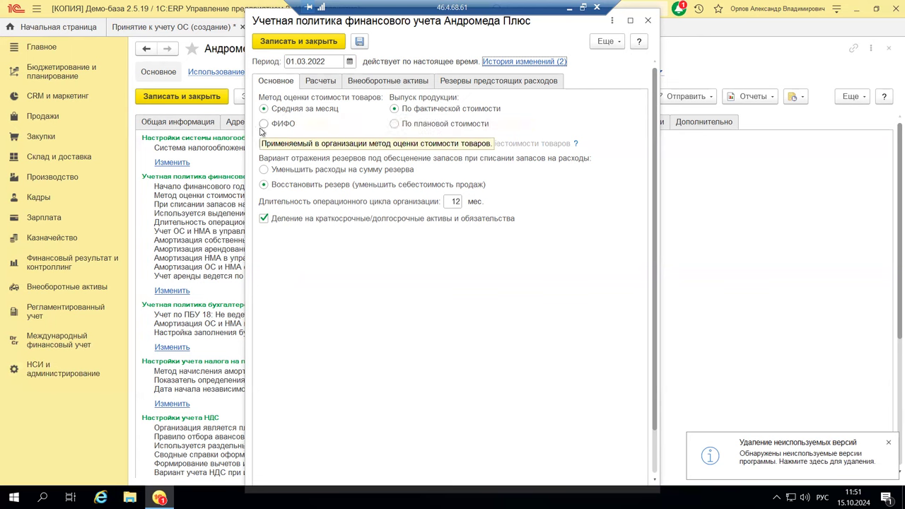
# Review the settlement and non-current asset settings of the financial accounting policy, including the finance lease interest income item
pyautogui.click(332, 86)
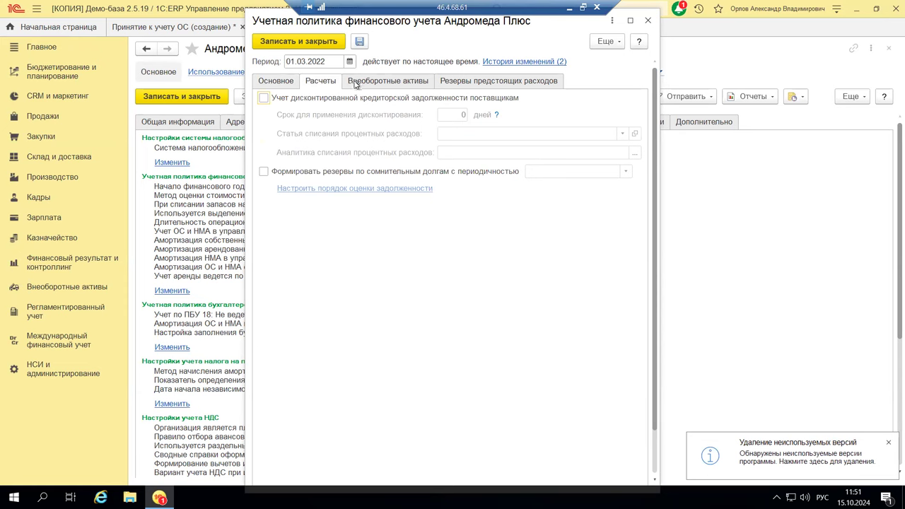
pyautogui.click(356, 85)
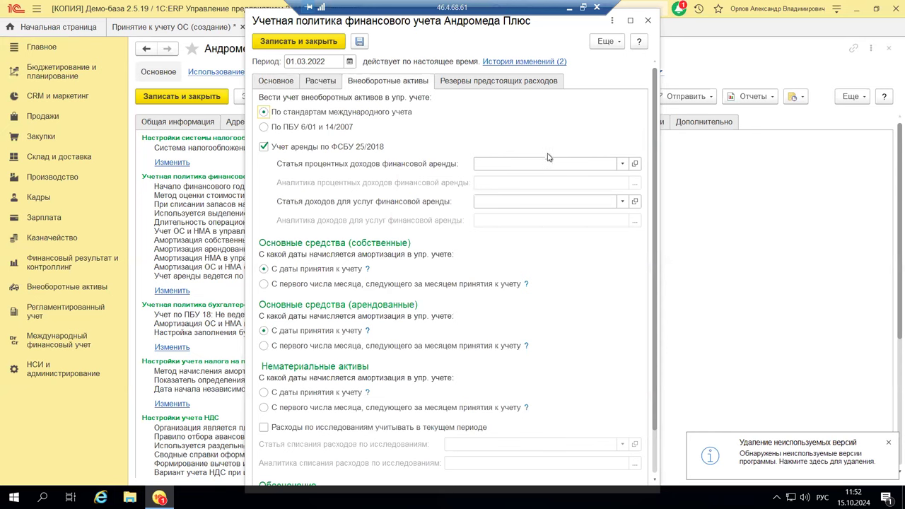
pyautogui.click(624, 164)
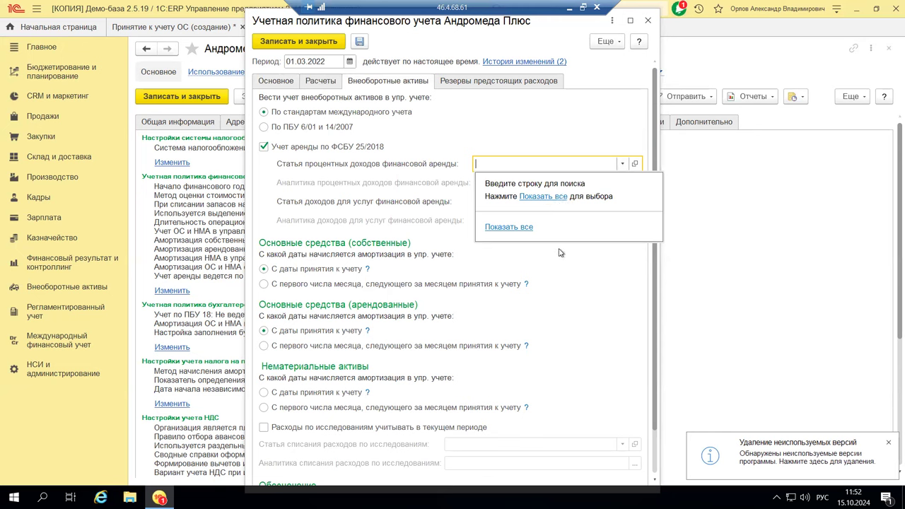
pyautogui.click(582, 303)
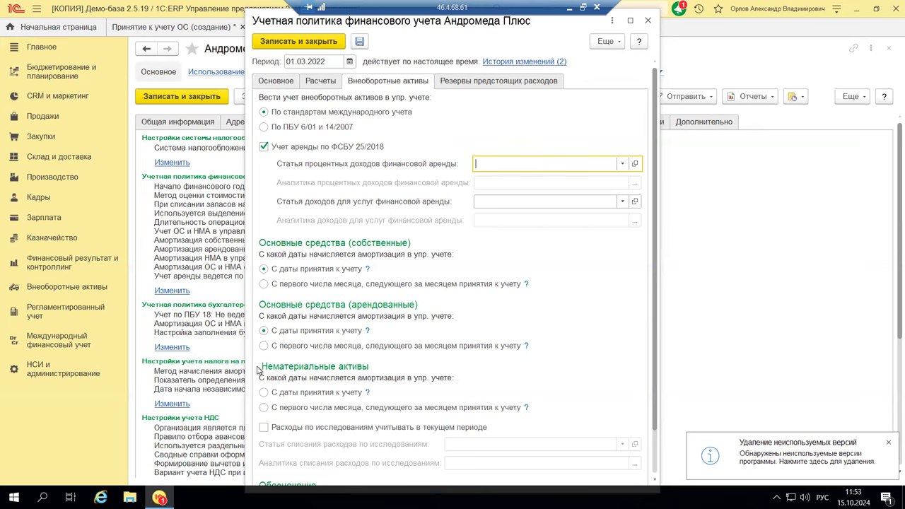
# Try starting intangible asset amortization from the first of the month after acceptance and recognizing research expenses in the current period
pyautogui.scroll(-2, 316, 376)
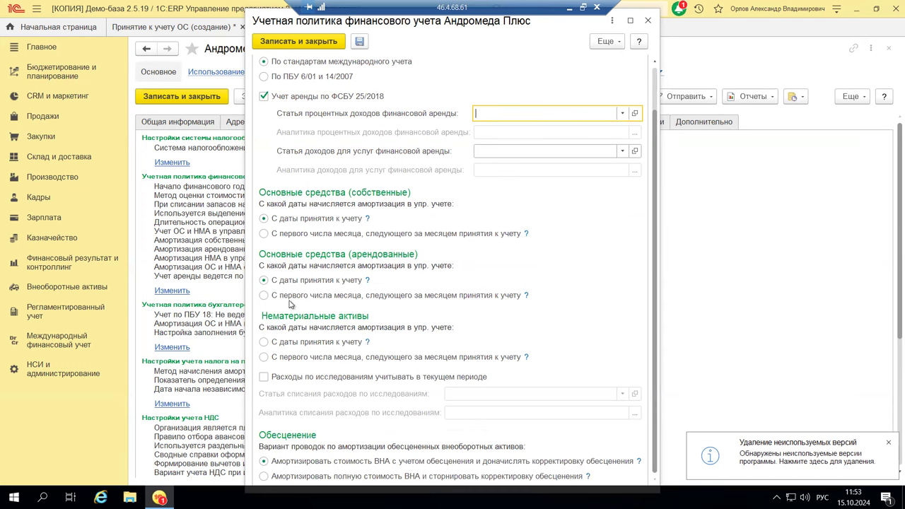
pyautogui.click(263, 358)
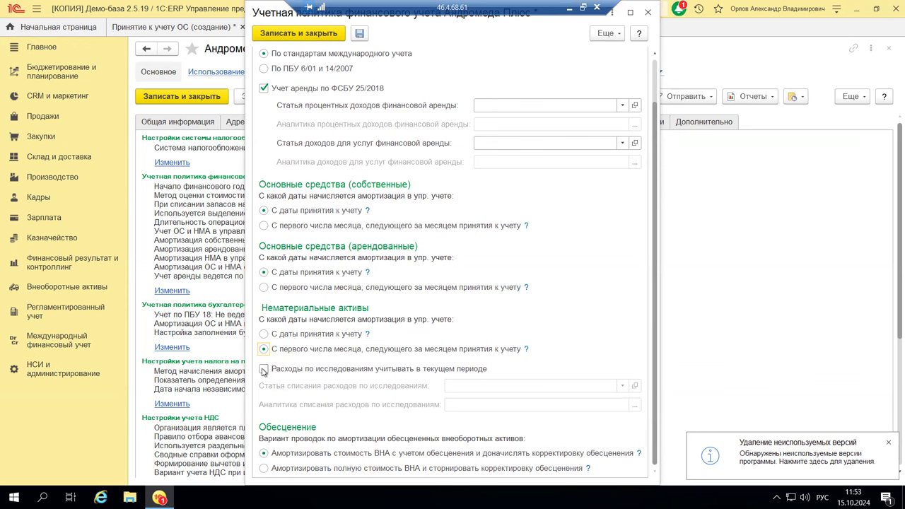
pyautogui.click(263, 369)
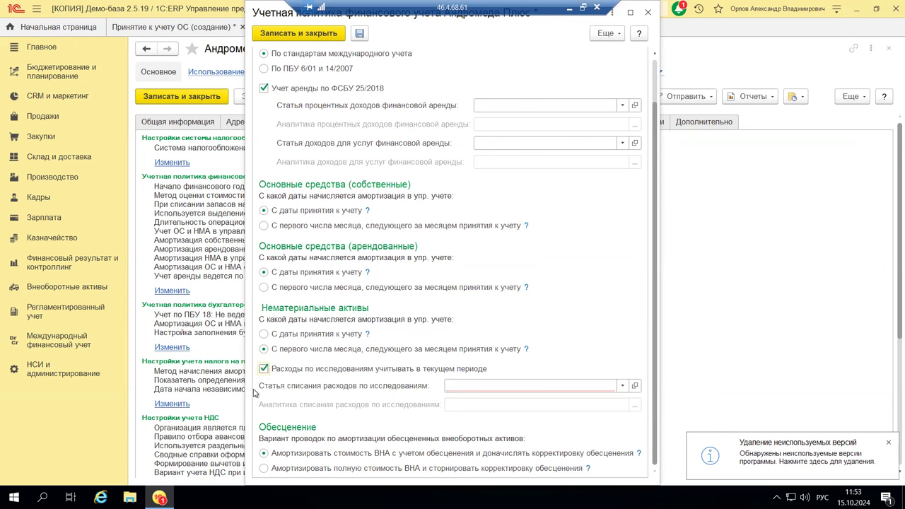
# Browse the expense items available for writing off research expenses, including the Стоимость внеоборотных активов group, and close the list without choosing one
pyautogui.click(622, 386)
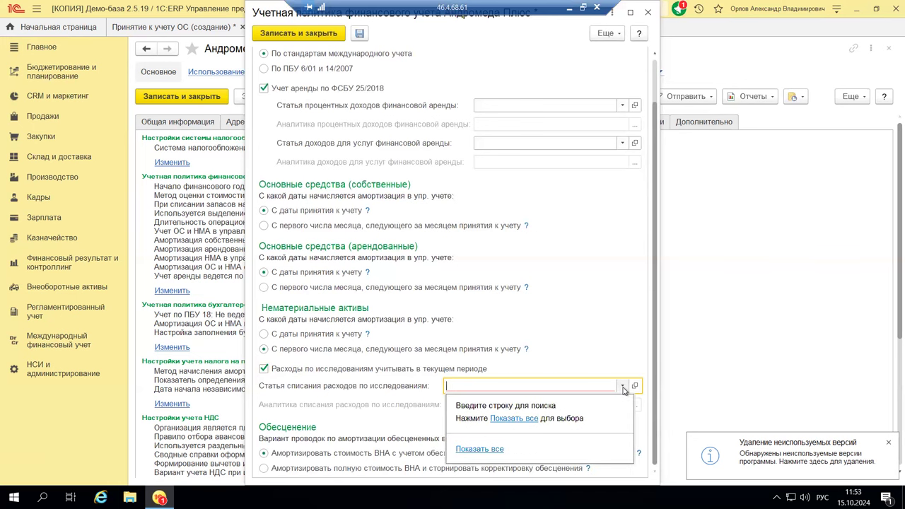
pyautogui.click(497, 419)
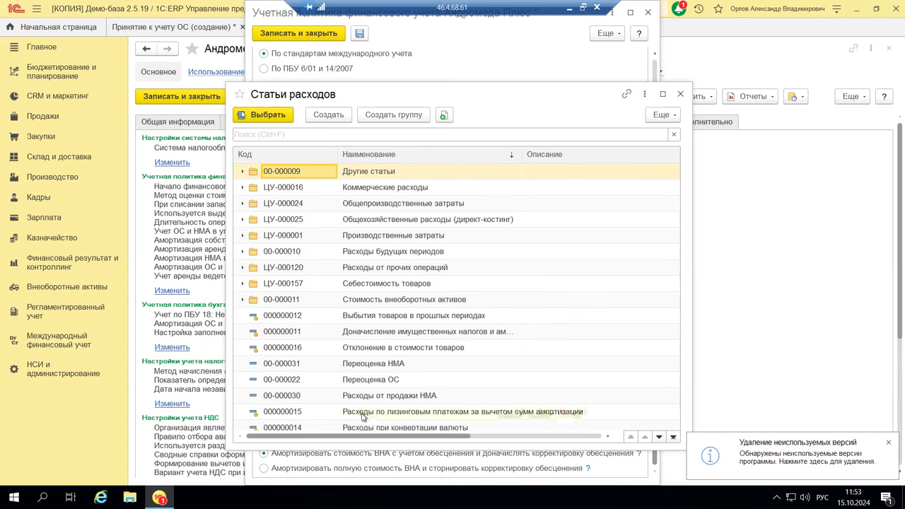
pyautogui.scroll(-1, 364, 418)
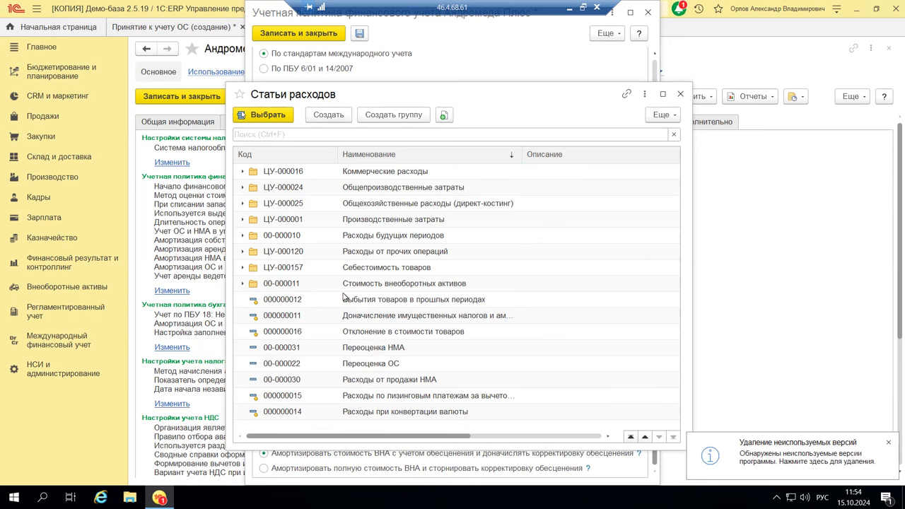
pyautogui.click(240, 289)
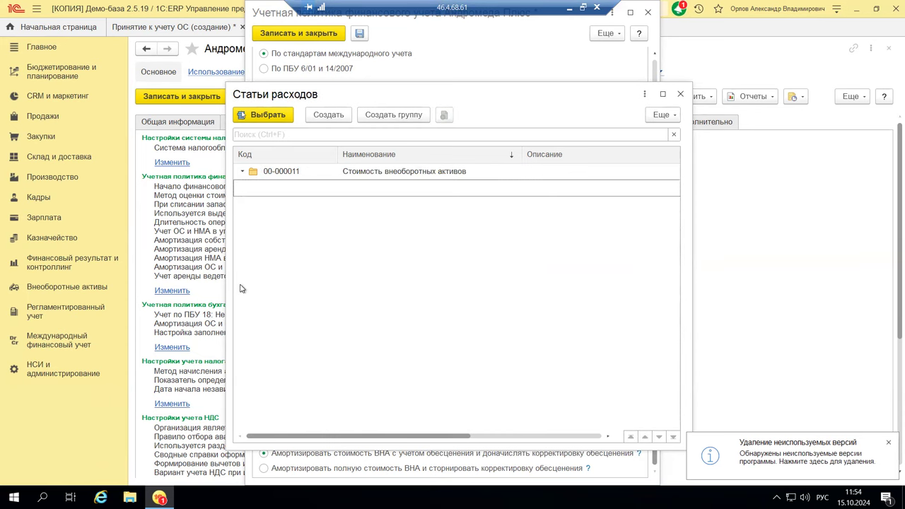
pyautogui.click(243, 171)
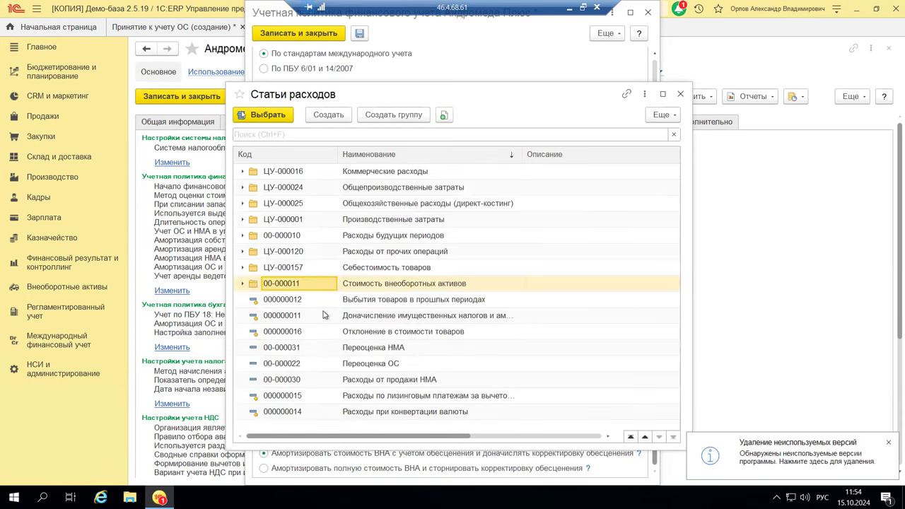
pyautogui.click(359, 380)
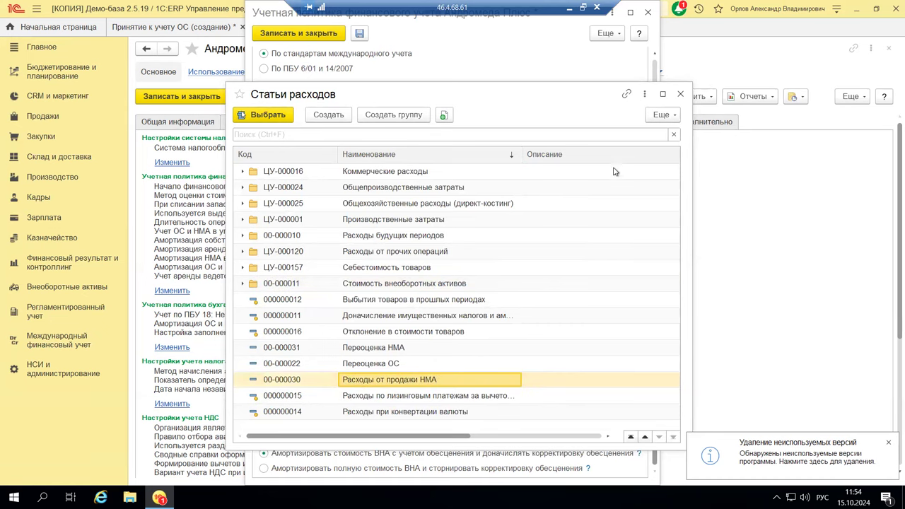
pyautogui.click(680, 95)
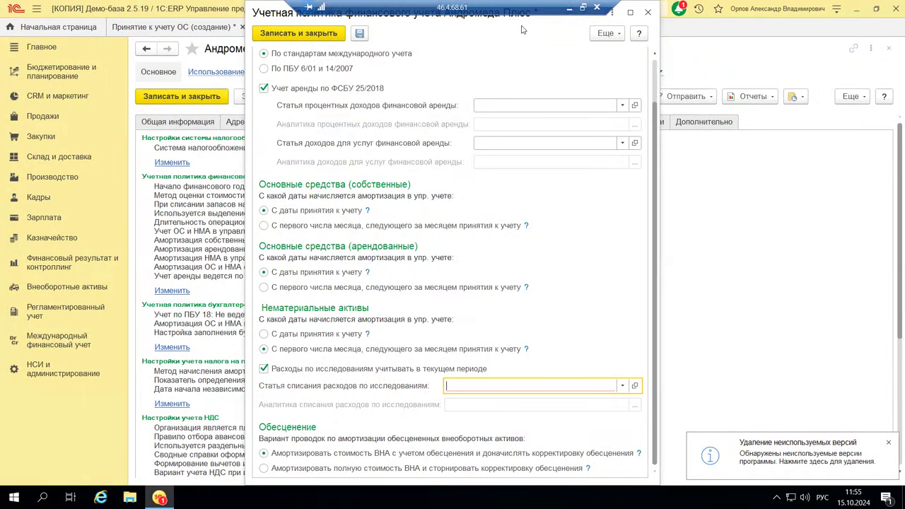
# Review the non-current asset and future expense reserve settings, and close the financial accounting policy without saving
pyautogui.click(440, 147)
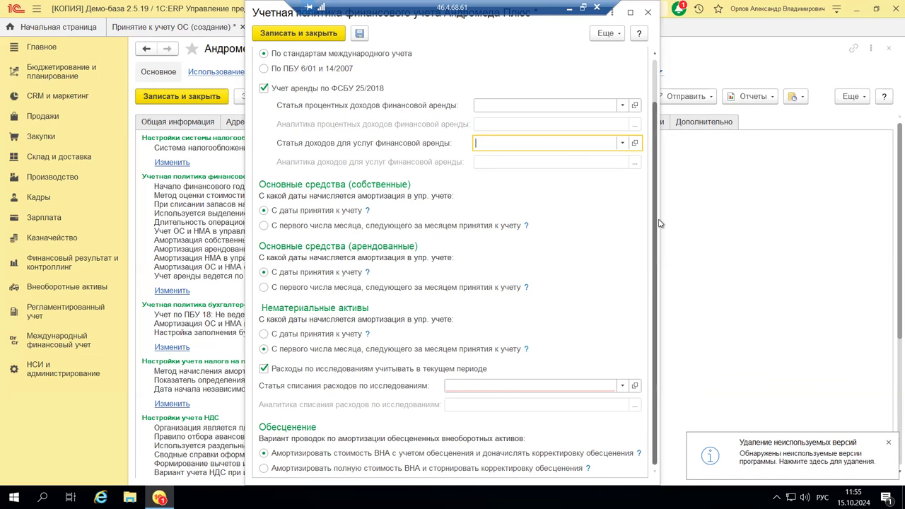
pyautogui.moveTo(656, 244); pyautogui.dragTo(656, 187)
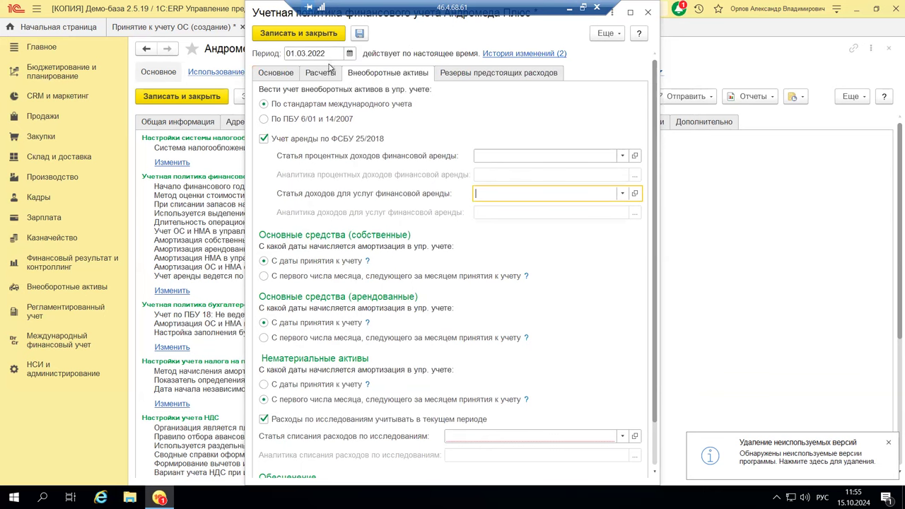
pyautogui.click(445, 75)
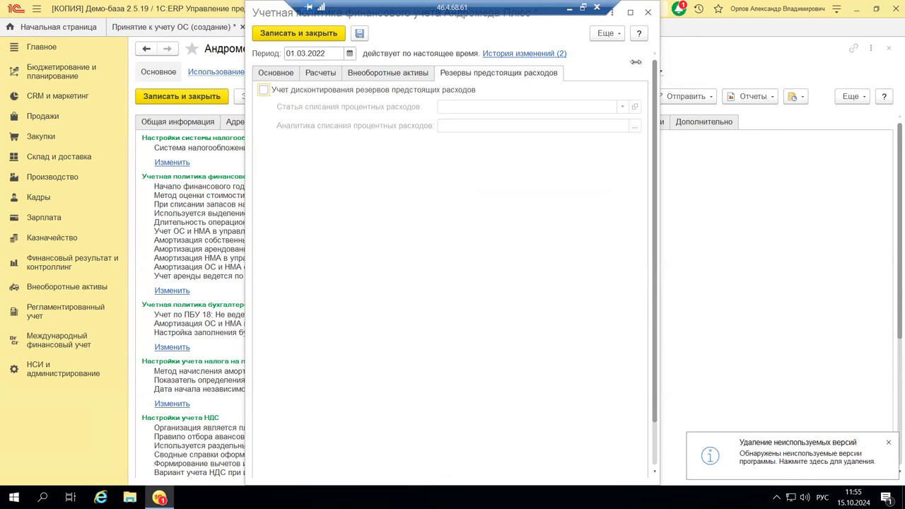
pyautogui.click(645, 14)
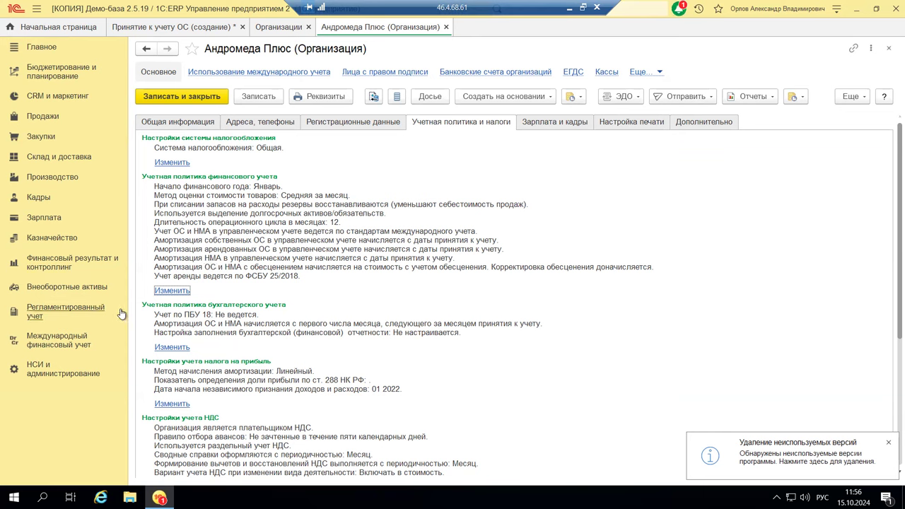
# In the Андромеда Плюс accounting (бухгалтерский учет) policy, try enabling ФСБУ 6 for fixed assets, ФСБУ 14/2022 for intangibles and ФСБУ 26/2020 for R&D
pyautogui.click(171, 348)
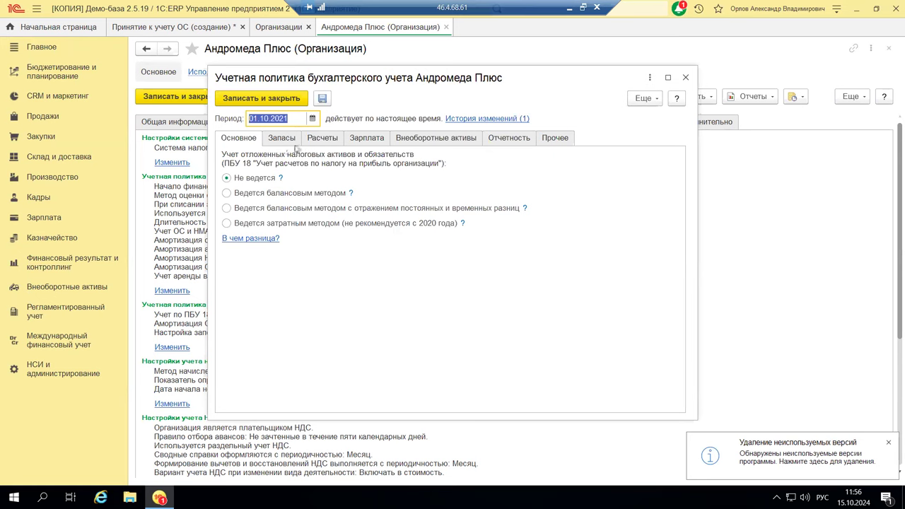
pyautogui.click(427, 139)
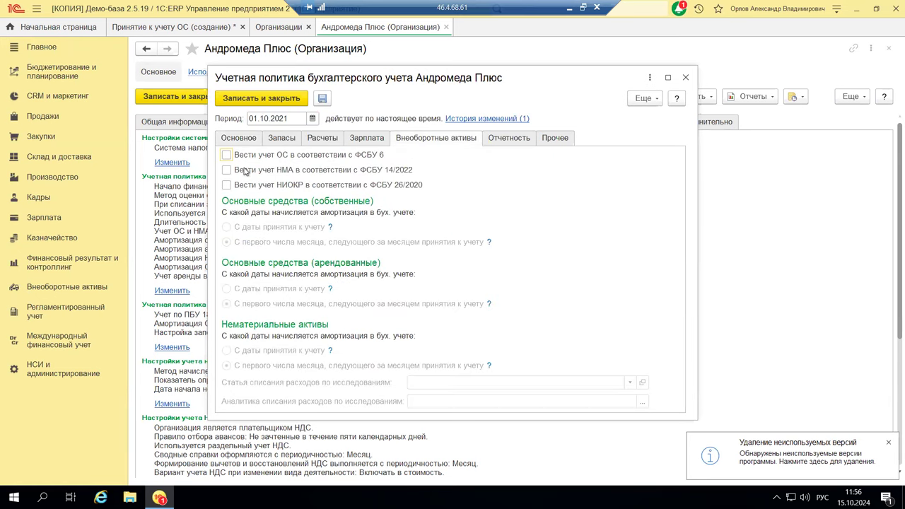
pyautogui.click(227, 155)
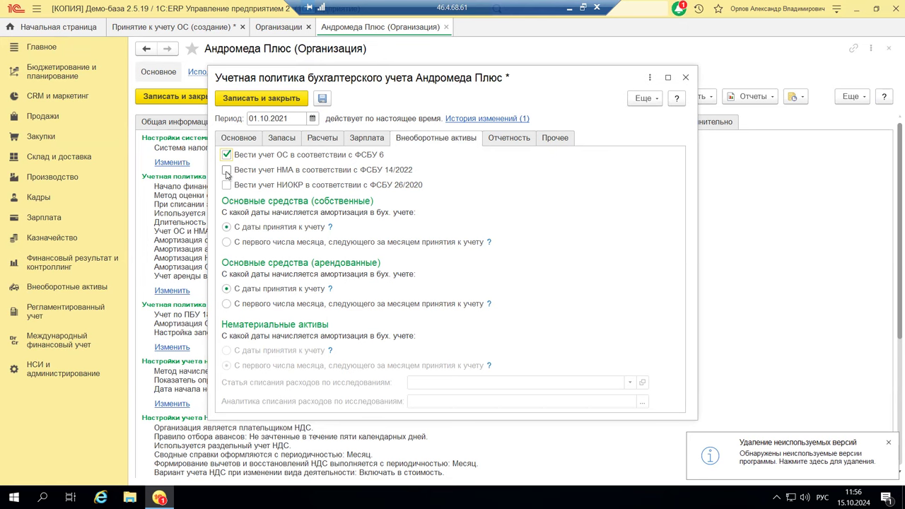
pyautogui.click(226, 172)
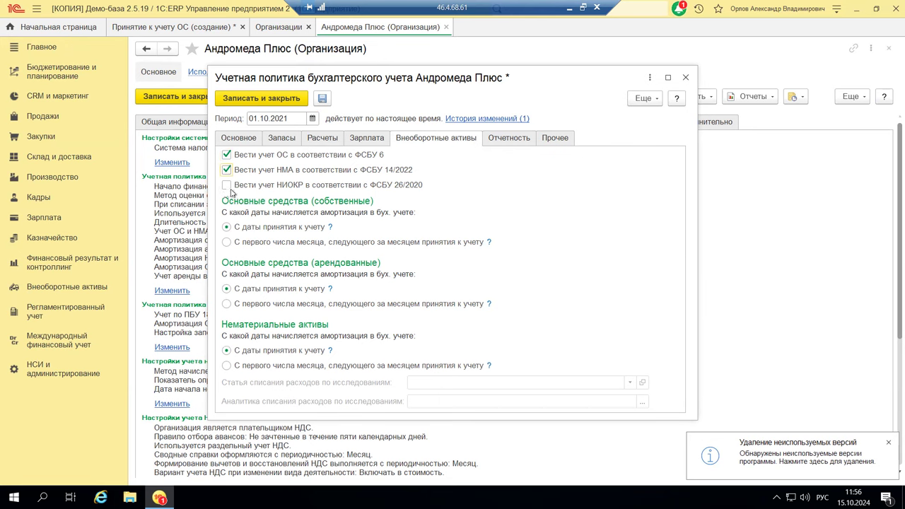
pyautogui.click(227, 185)
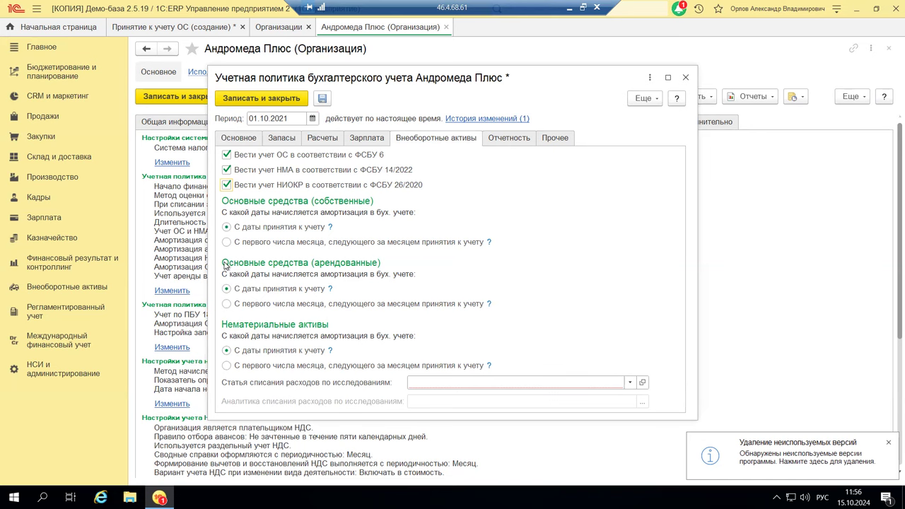
# Try starting amortization of own fixed assets, leased fixed assets and intangible assets from the first of the month after acceptance
pyautogui.click(226, 242)
pyautogui.click(227, 304)
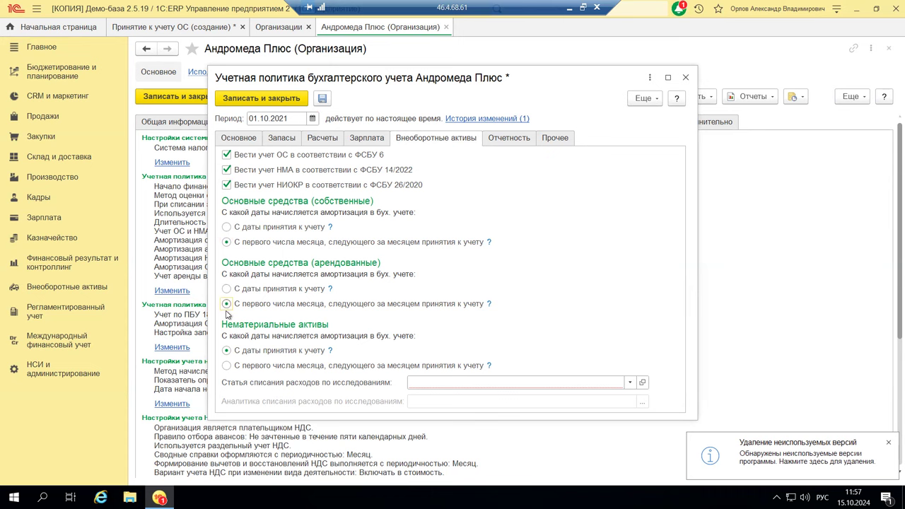
pyautogui.click(227, 366)
# Review the reporting and other settings of the accounting policy, and close it without saving the changes
pyautogui.click(509, 142)
pyautogui.click(553, 141)
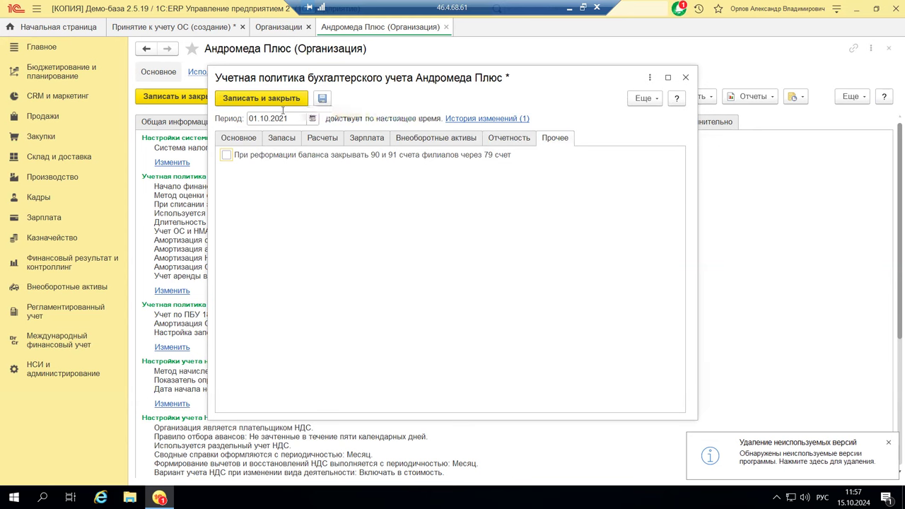
pyautogui.moveTo(524, 94); pyautogui.dragTo(524, 165)
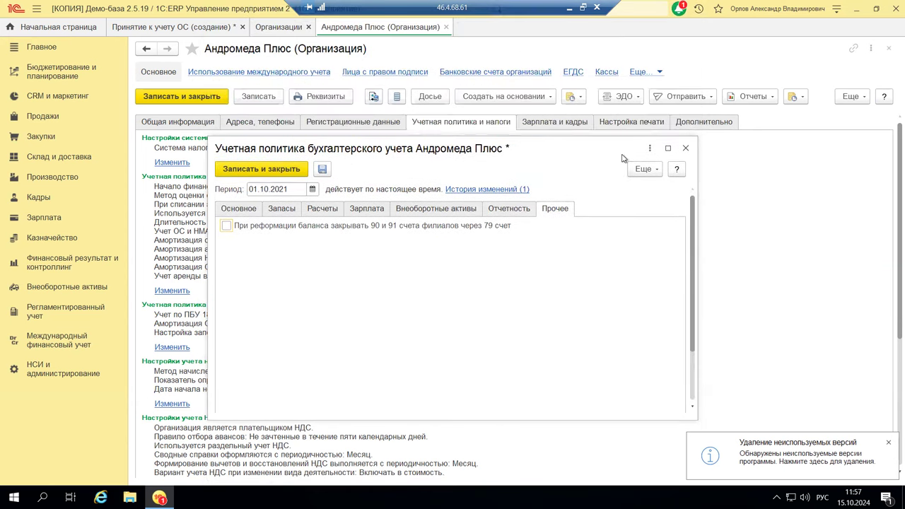
pyautogui.click(683, 149)
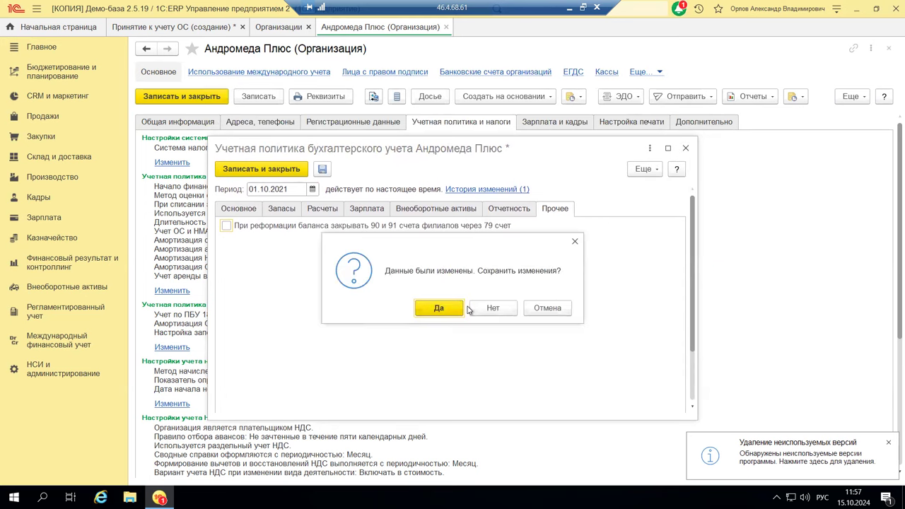
pyautogui.click(494, 308)
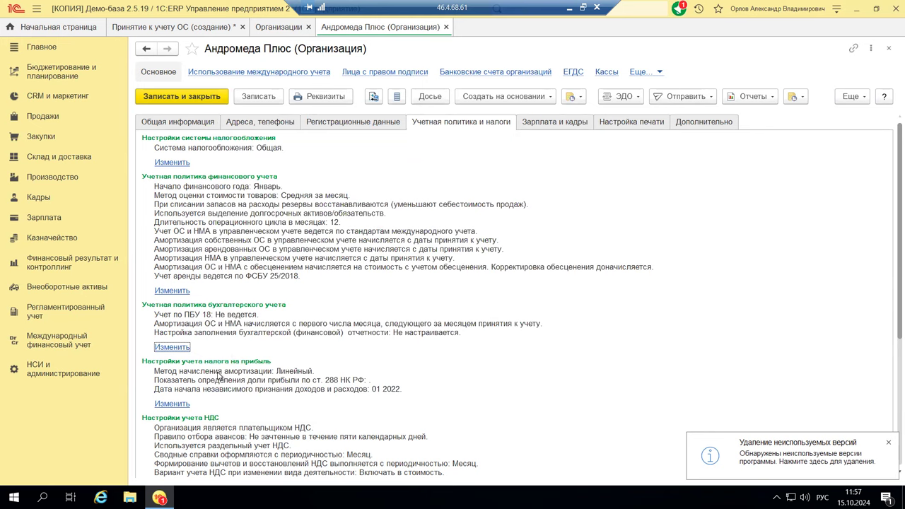
# Try enabling doubtful debt reserves and including lease payments in tax expenses in the profit tax settings, and close them without saving
pyautogui.scroll(-5, 219, 376)
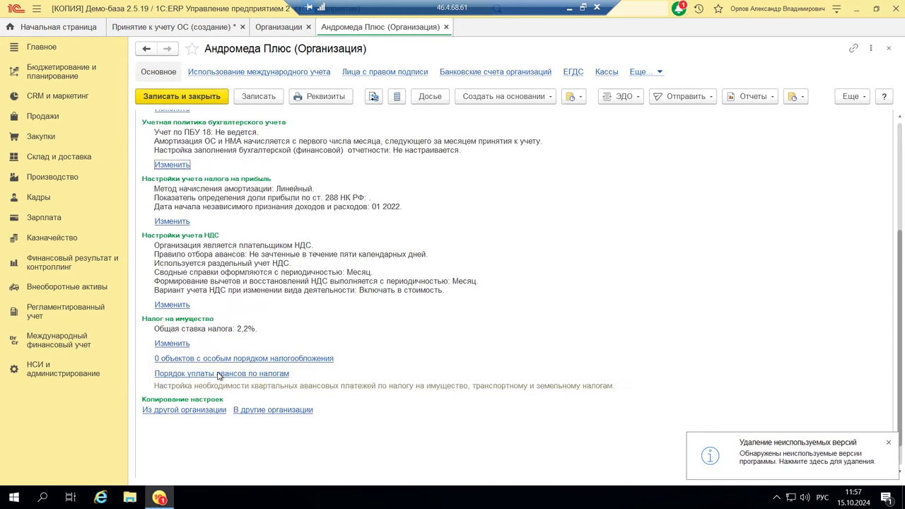
pyautogui.click(180, 222)
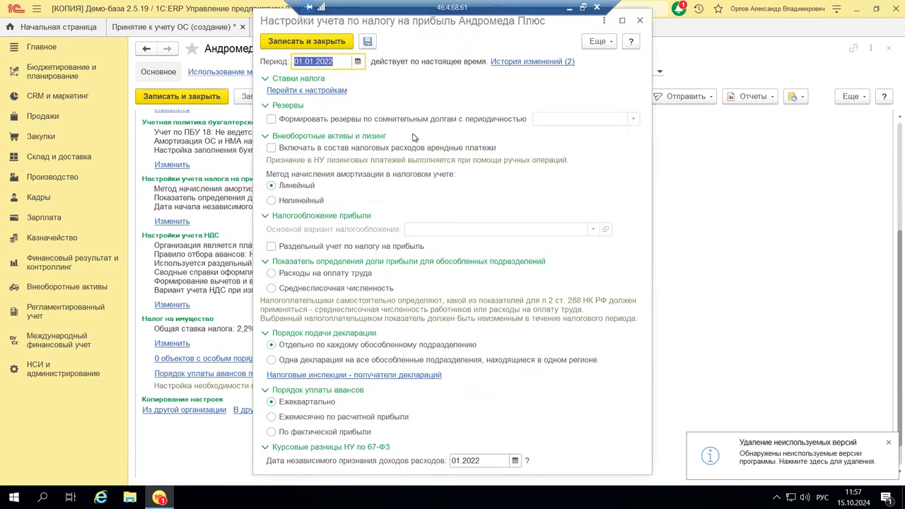
pyautogui.press('Tab')
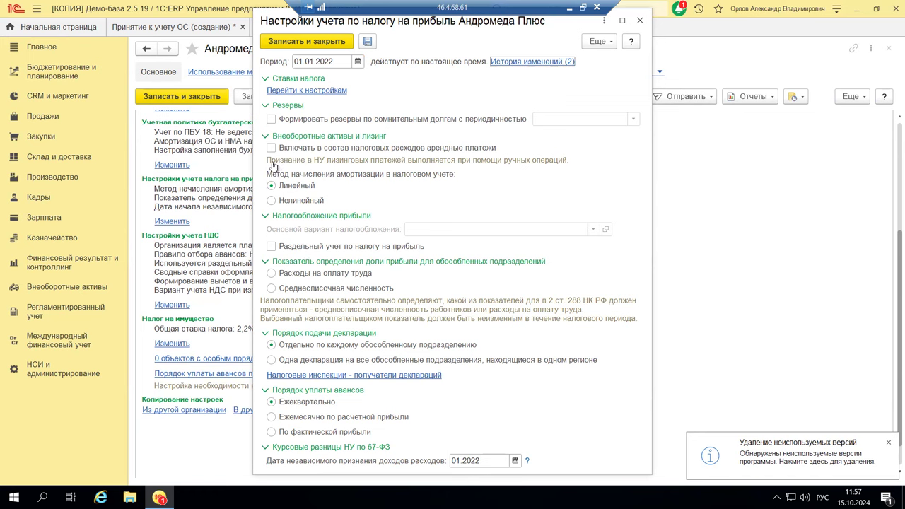
pyautogui.click(271, 119)
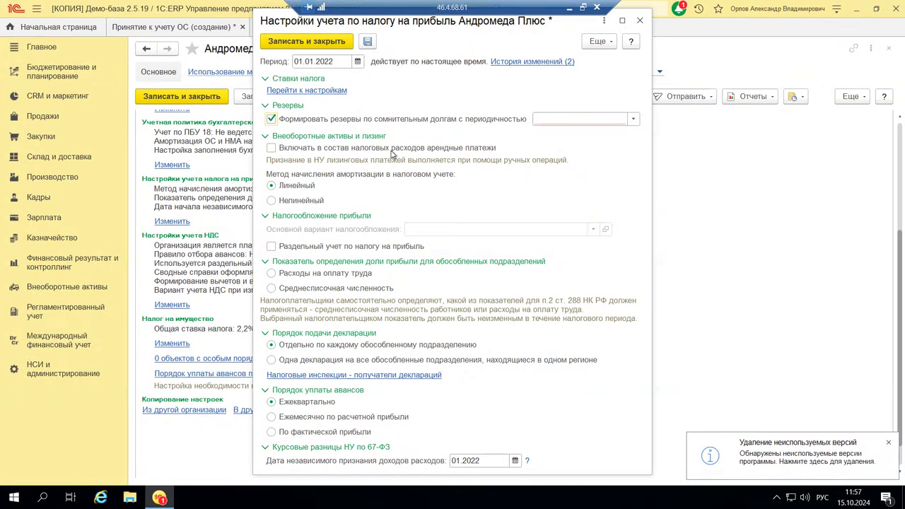
pyautogui.click(271, 148)
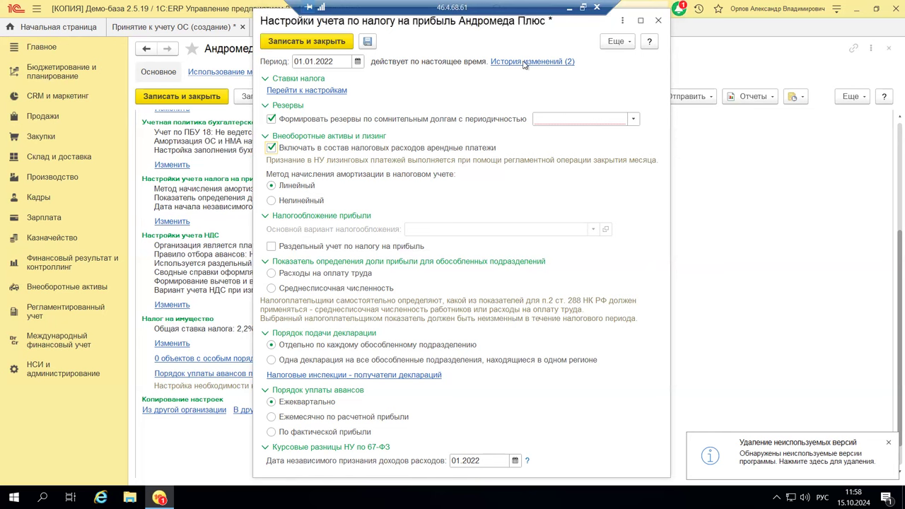
pyautogui.click(658, 21)
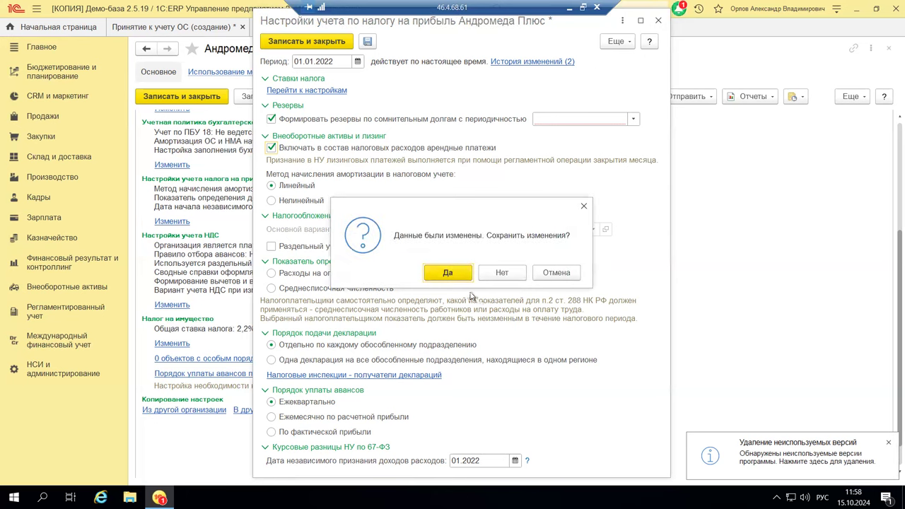
pyautogui.press('Tab')
pyautogui.press('Return')
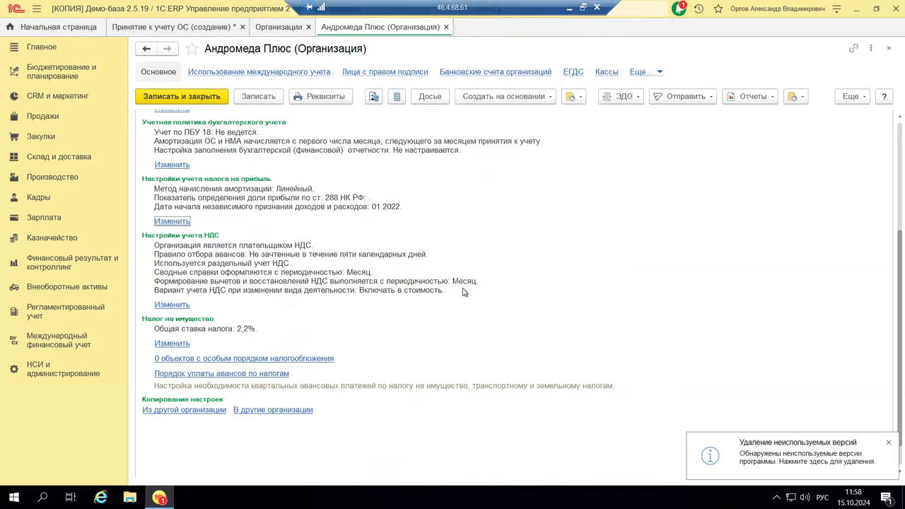
# Close the Андромеда Плюс organization card and open the list of fixed asset documents in the non-current assets section
pyautogui.click(888, 48)
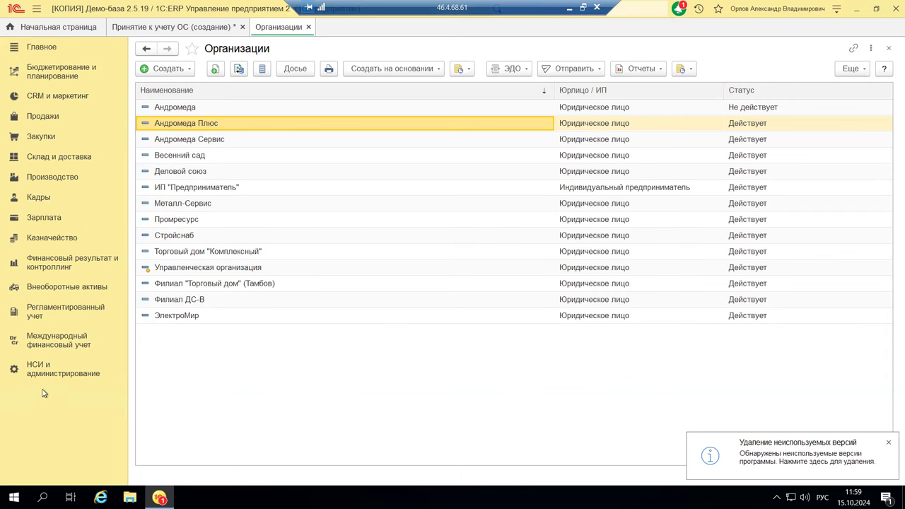
pyautogui.click(38, 365)
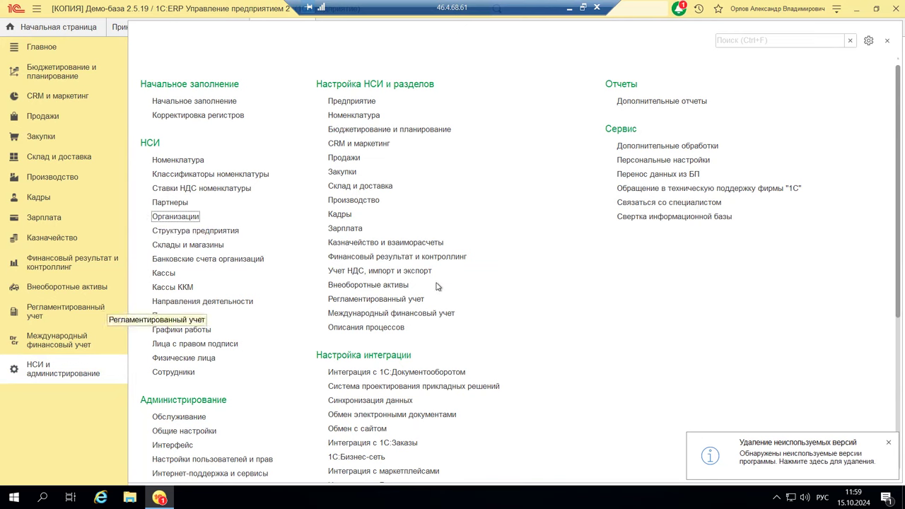
pyautogui.click(888, 39)
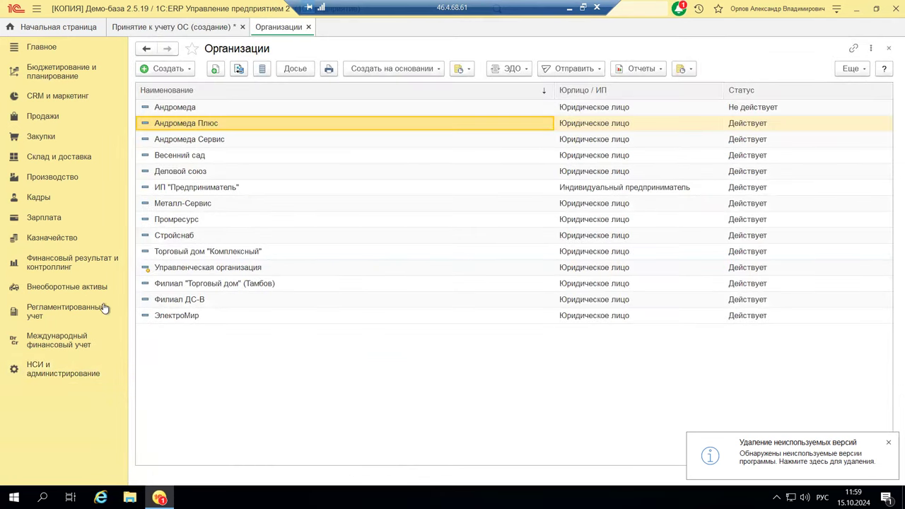
pyautogui.click(50, 290)
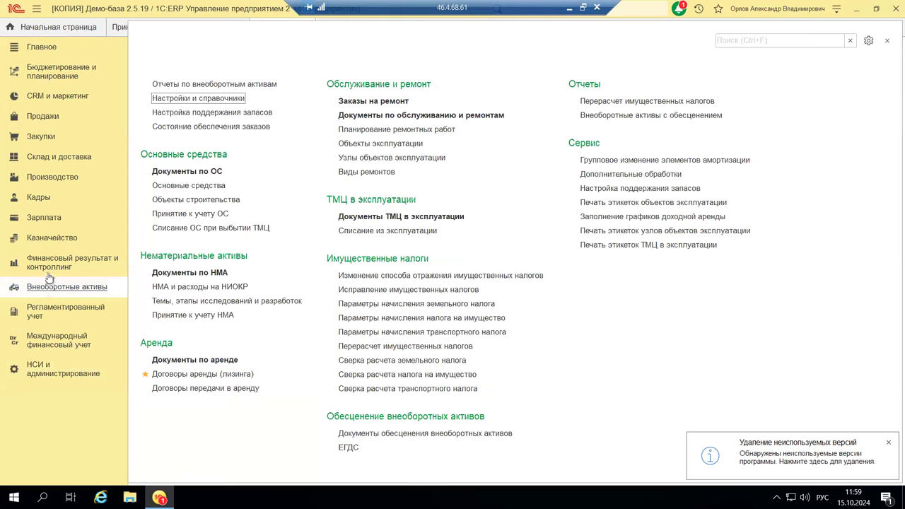
pyautogui.click(187, 174)
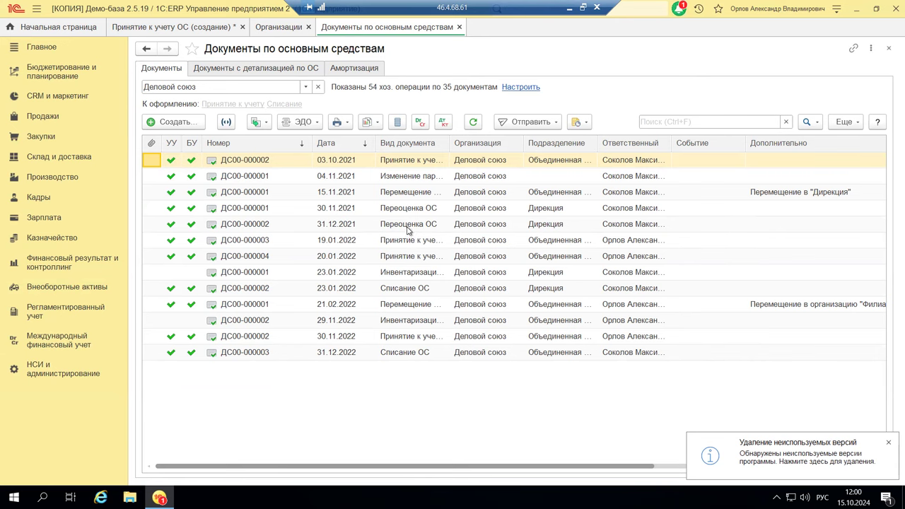
# View the documents related to the fixed asset acceptance ДС00-000002 dated 03.10.2021, and return to the document list
pyautogui.click(397, 166)
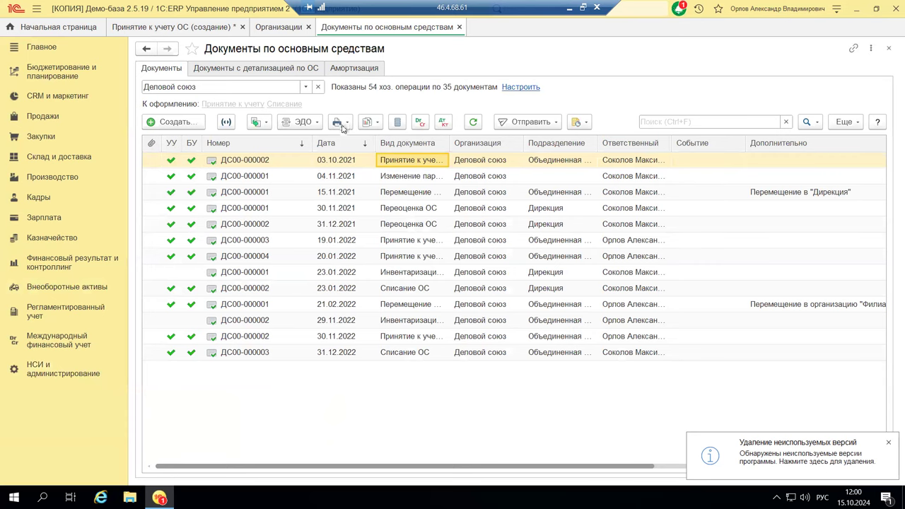
pyautogui.click(372, 123)
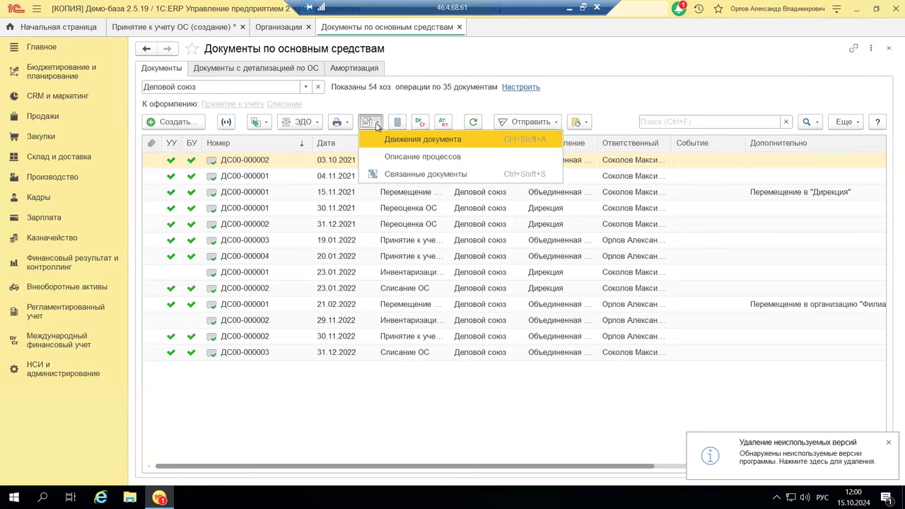
pyautogui.click(407, 180)
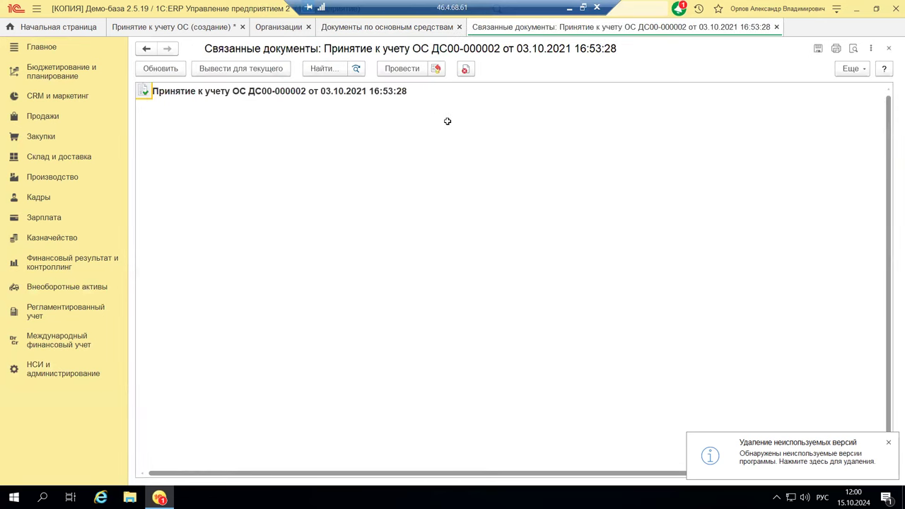
pyautogui.click(888, 48)
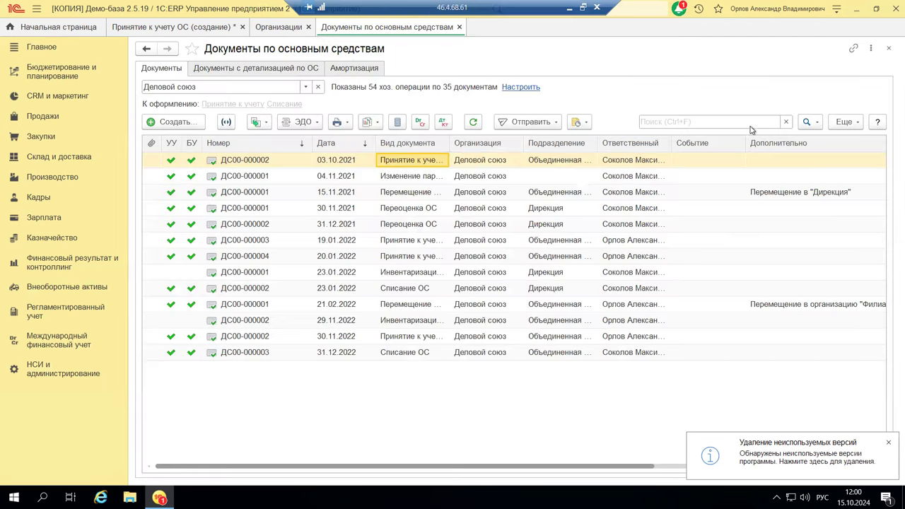
# Start a Принятие к учету ОС document and review its accounting type and operation options, keeping Всех видов учета and Принятие к учету основных средств
pyautogui.click(160, 123)
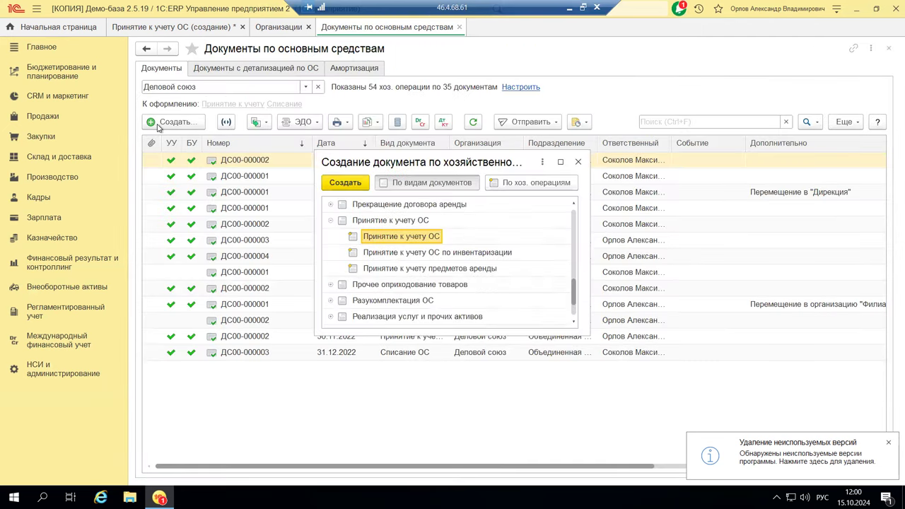
pyautogui.doubleClick(400, 238)
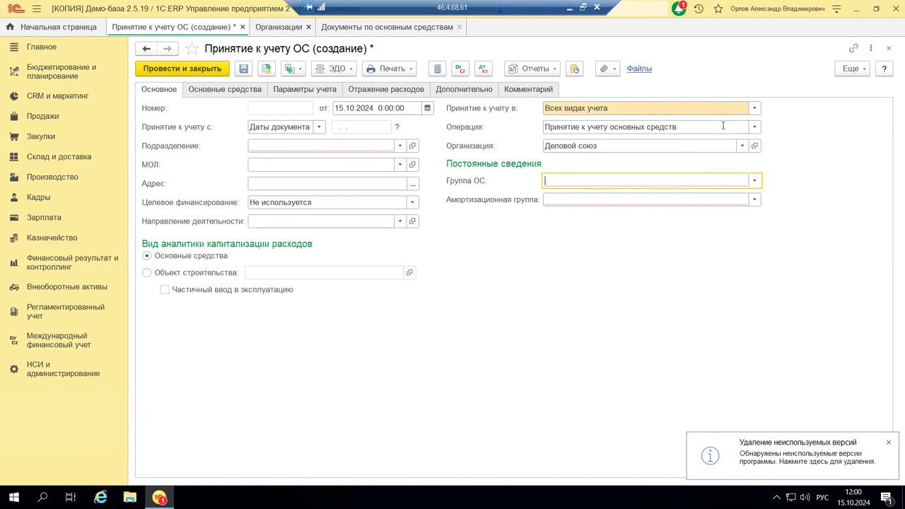
pyautogui.click(759, 111)
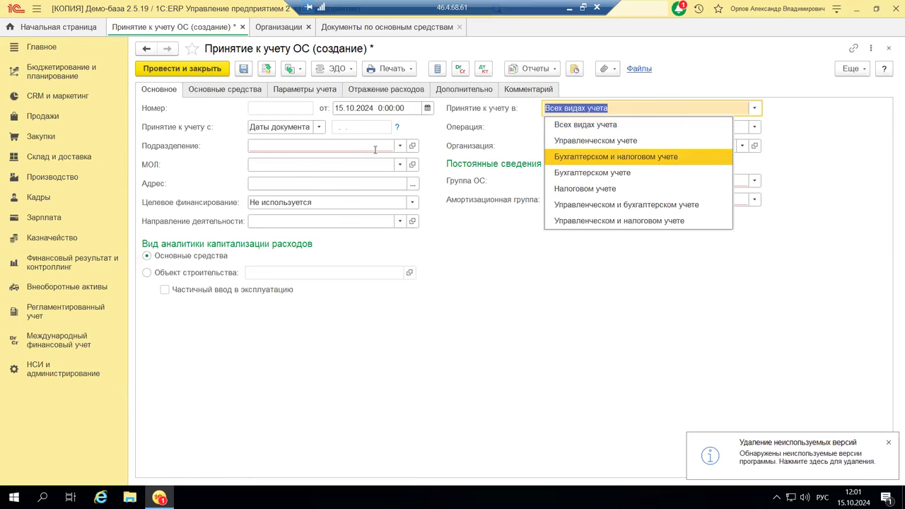
pyautogui.click(521, 337)
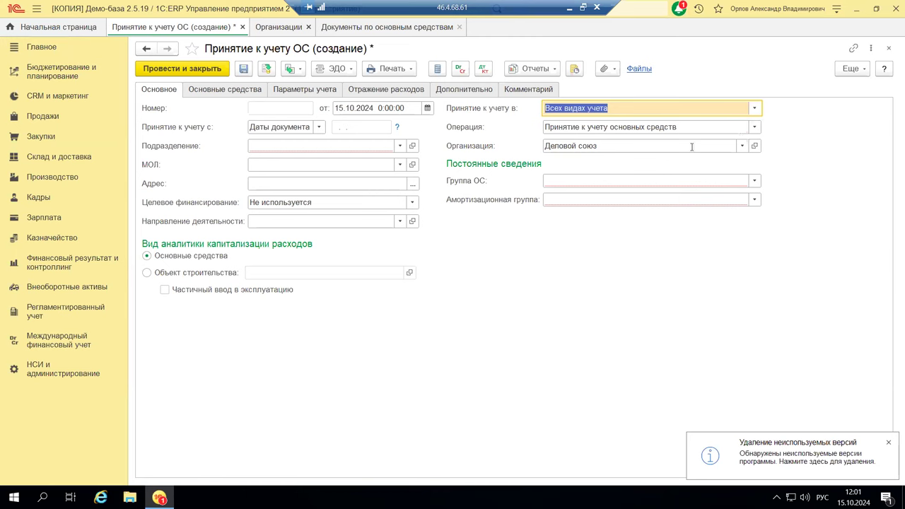
pyautogui.click(754, 126)
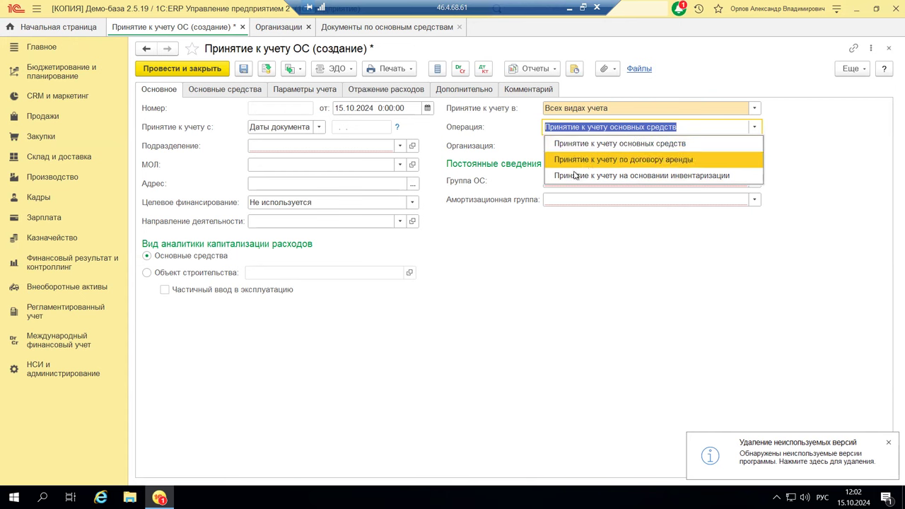
pyautogui.click(522, 273)
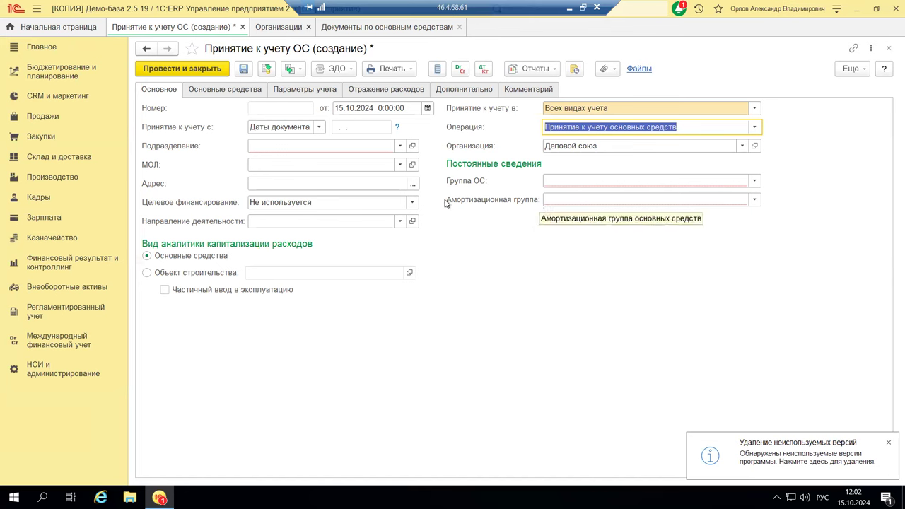
# Set the document's department to Обслуживающие производства from the Производственное направление branch of the enterprise structure
pyautogui.click(395, 147)
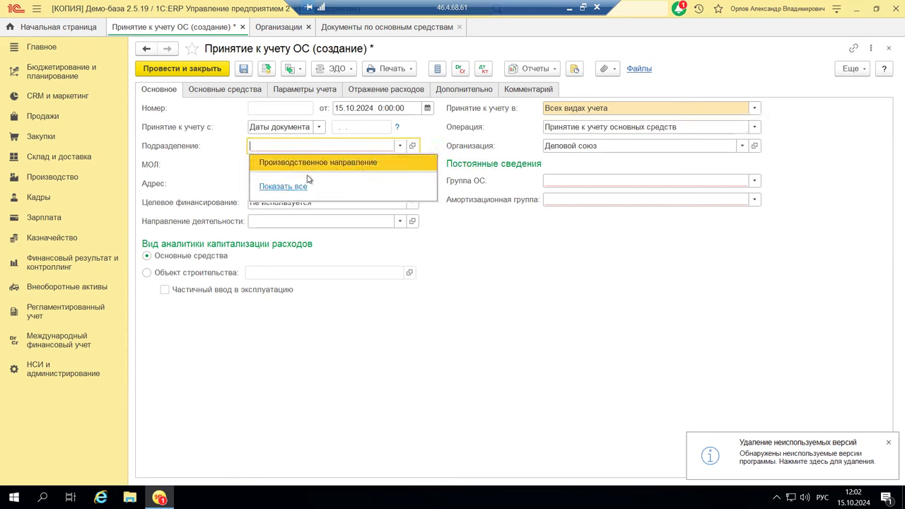
pyautogui.click(271, 187)
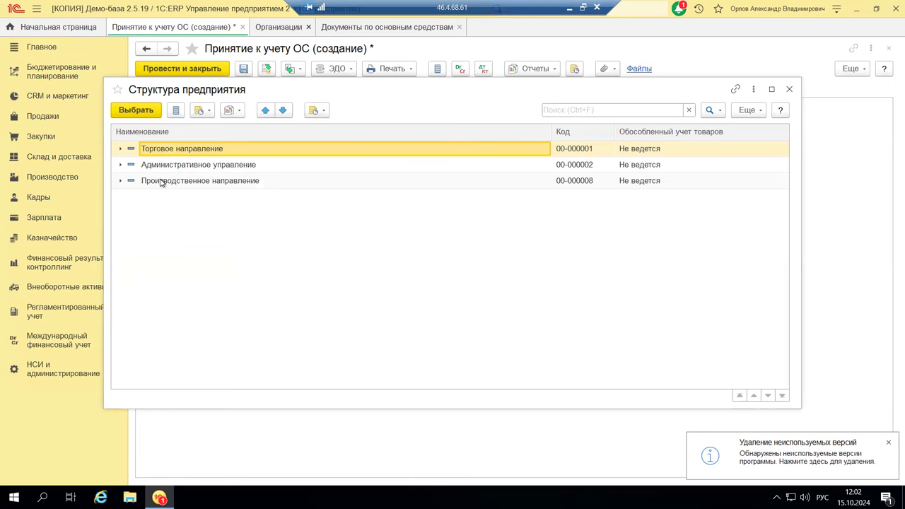
pyautogui.click(121, 181)
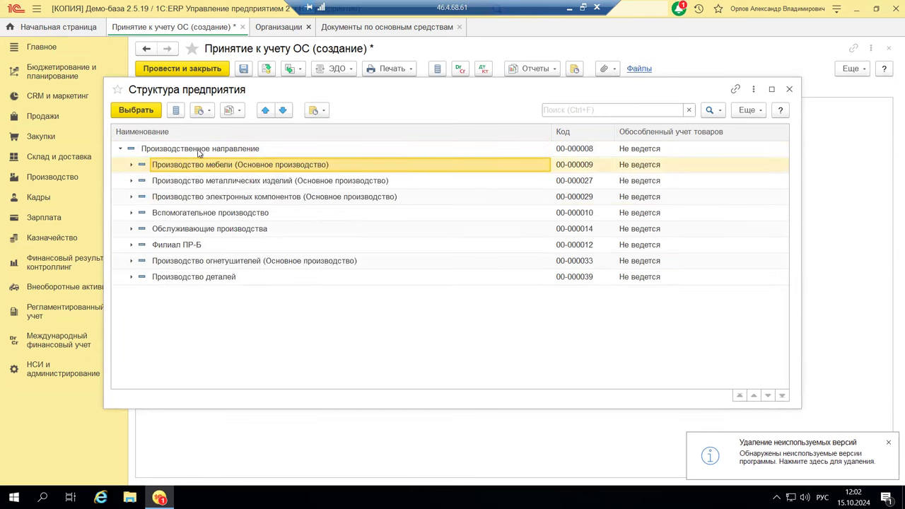
pyautogui.doubleClick(175, 231)
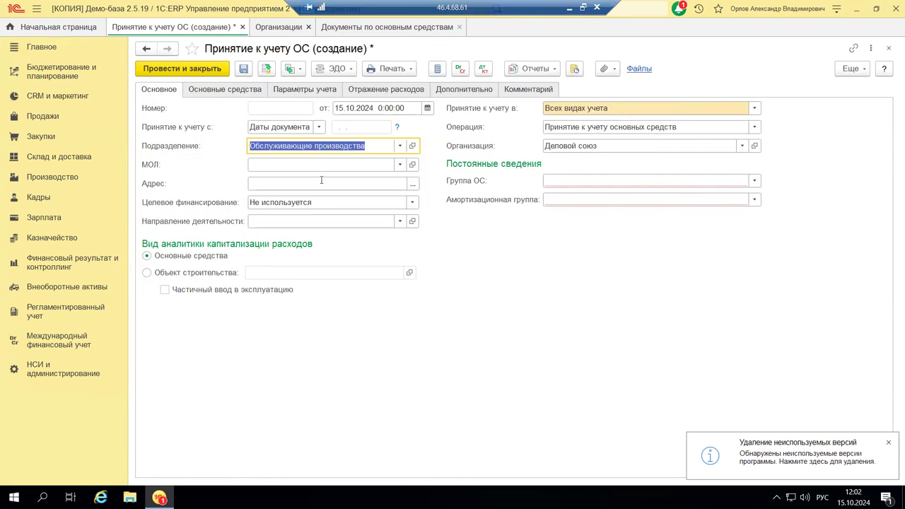
# Set the asset group to Машины и оборудование (кроме офисного) and the depreciation group to Вторая группа (свыше 2 лет до 3 лет включительно)
pyautogui.click(751, 182)
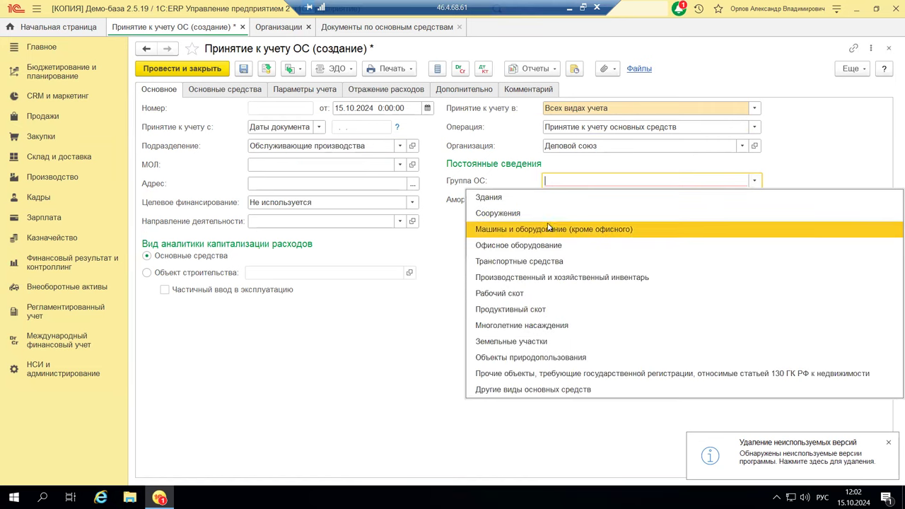
pyautogui.click(545, 230)
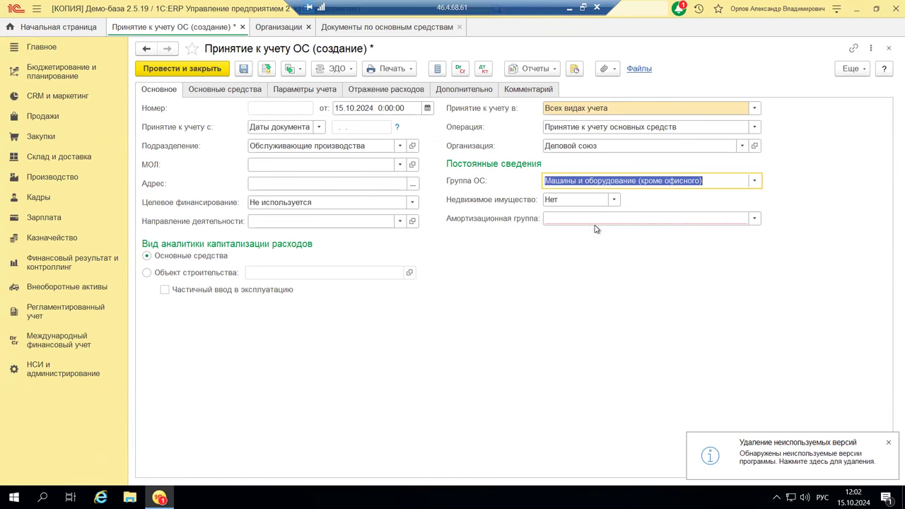
pyautogui.click(754, 218)
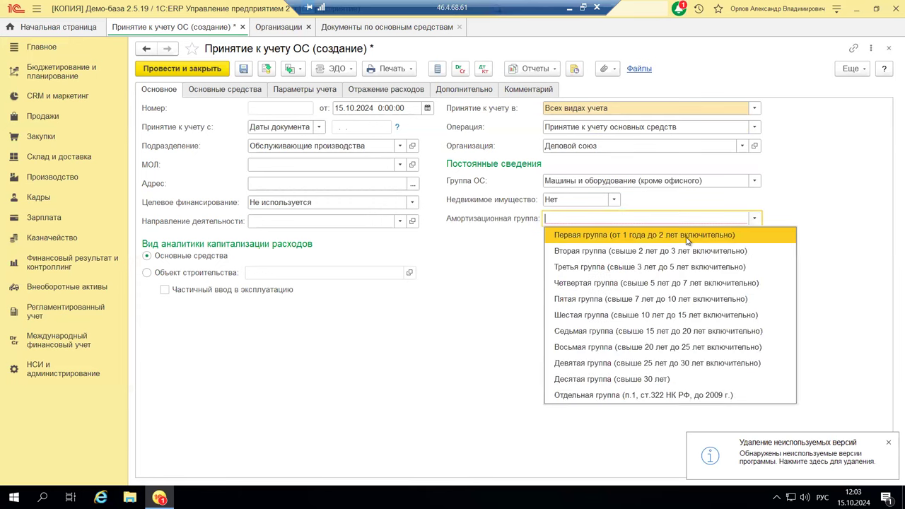
pyautogui.click(627, 252)
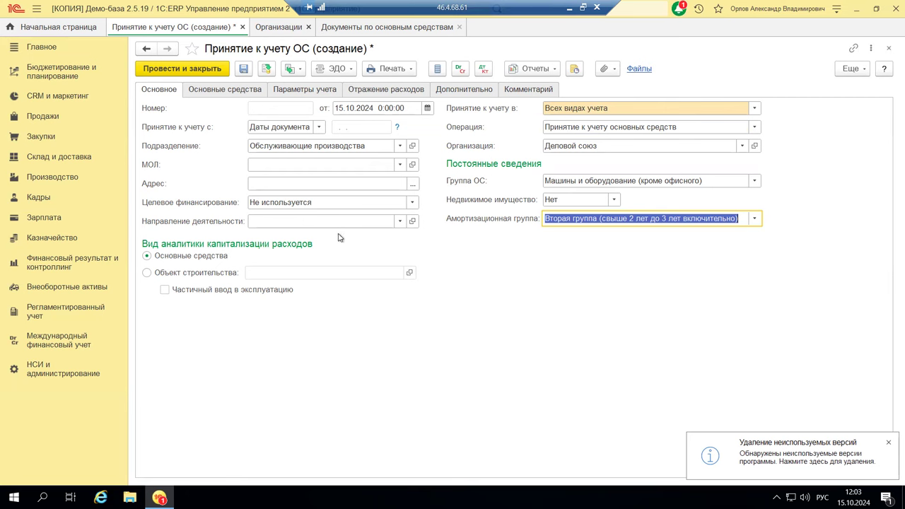
# Set Направление деятельности to Электроинструменты from the Деловой союз folder under Производственная деятельность
pyautogui.click(393, 222)
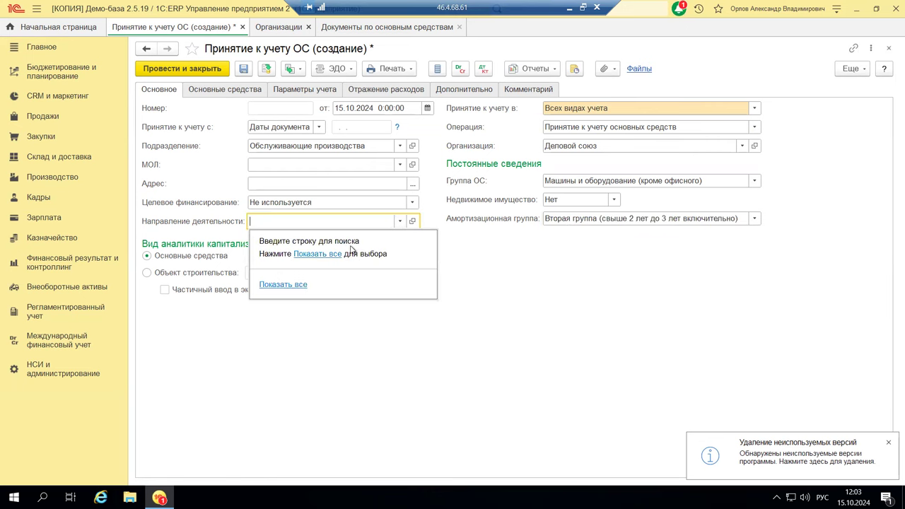
pyautogui.click(324, 256)
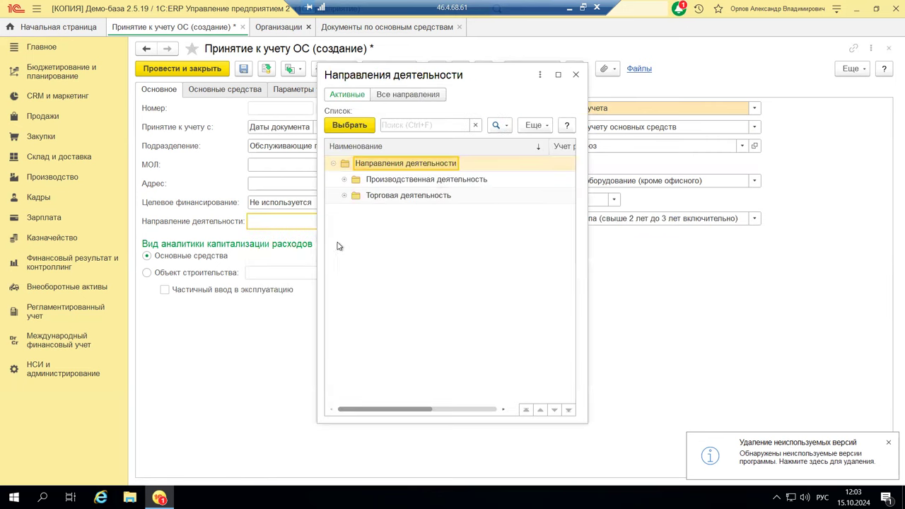
pyautogui.click(344, 179)
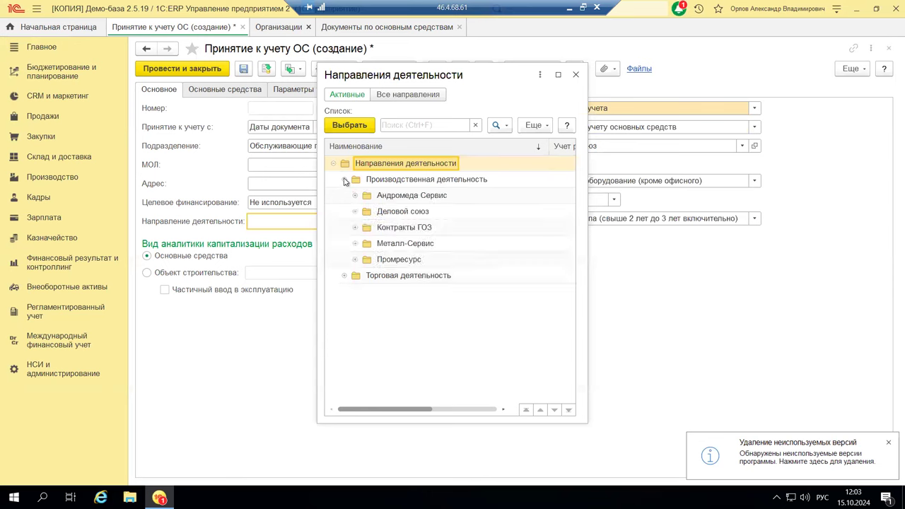
pyautogui.click(355, 212)
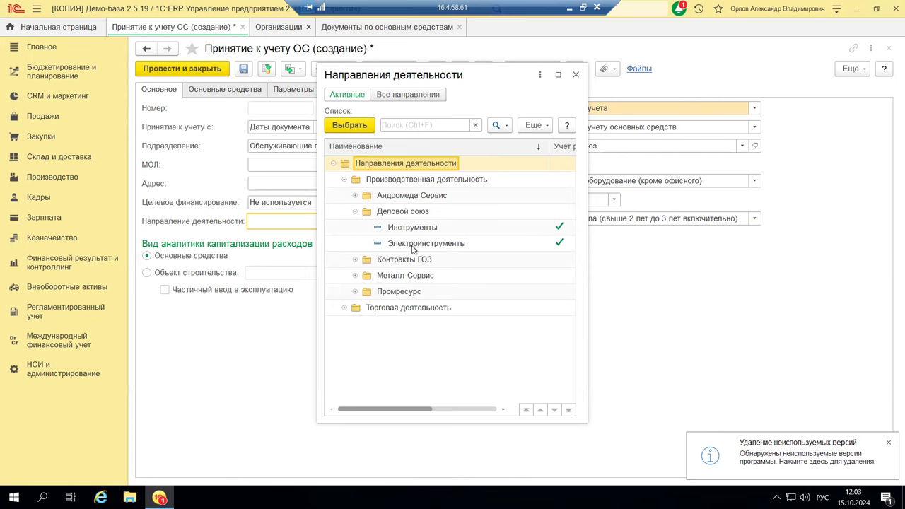
pyautogui.doubleClick(414, 244)
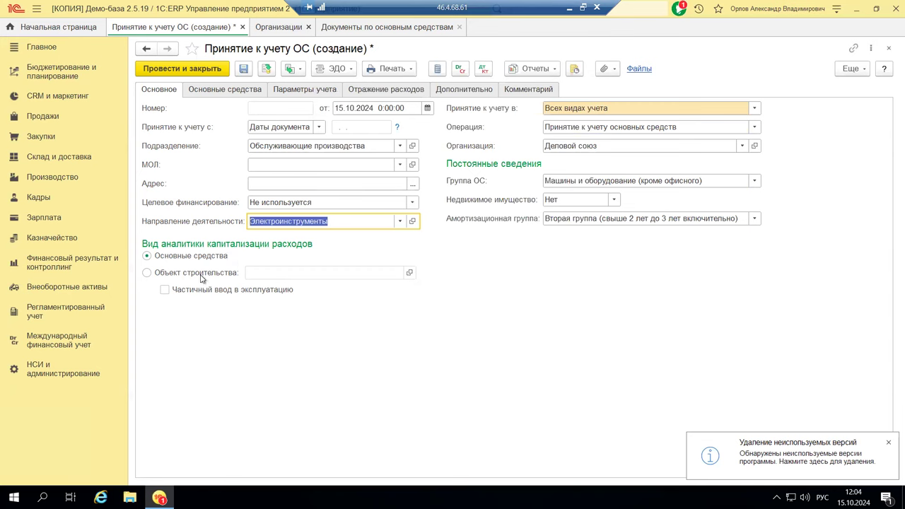
# Add the fixed asset Щит распределительный электрический Щ03-25 to the document's list of fixed assets
pyautogui.click(193, 91)
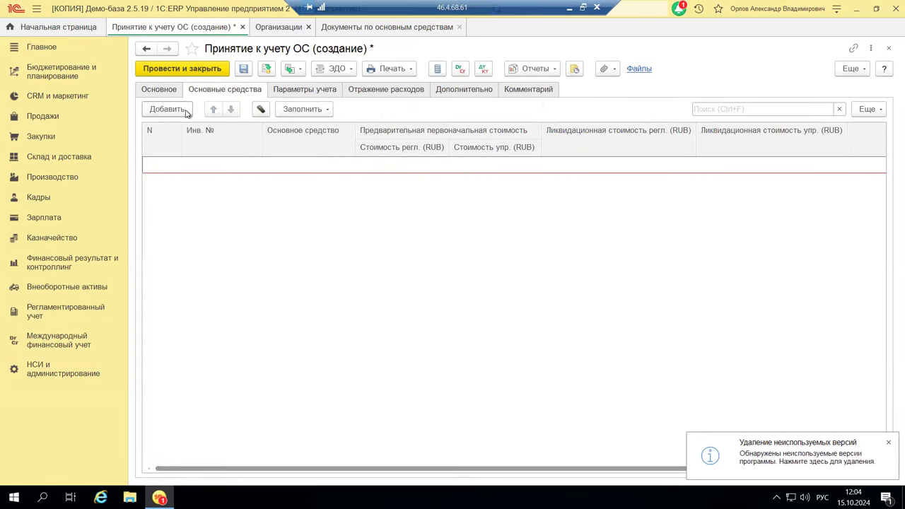
pyautogui.click(186, 112)
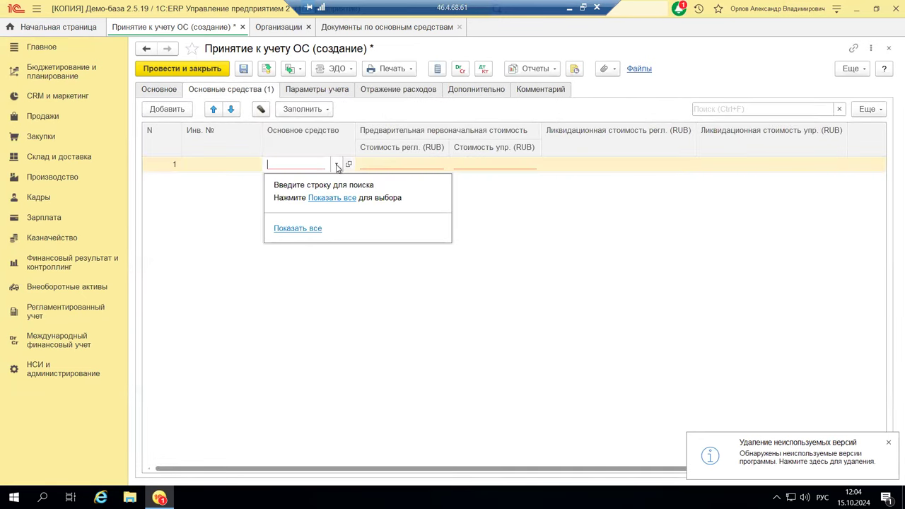
pyautogui.click(332, 198)
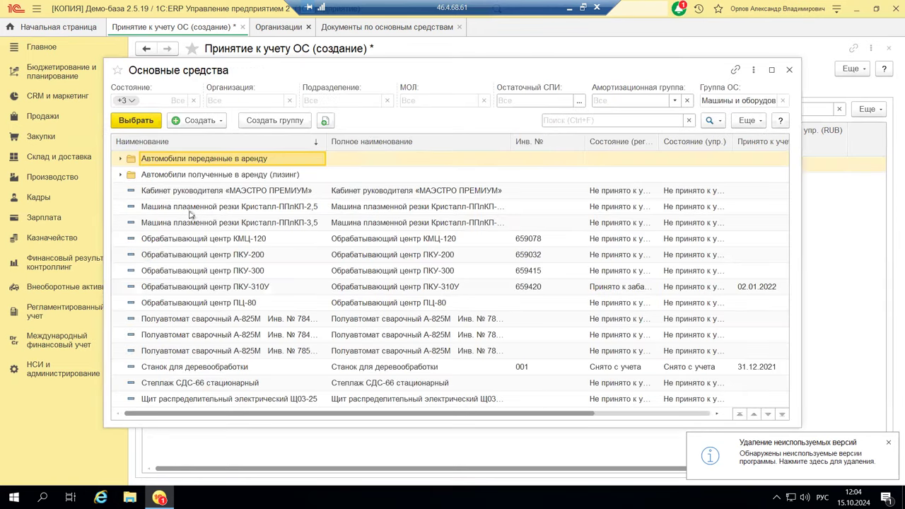
pyautogui.doubleClick(225, 401)
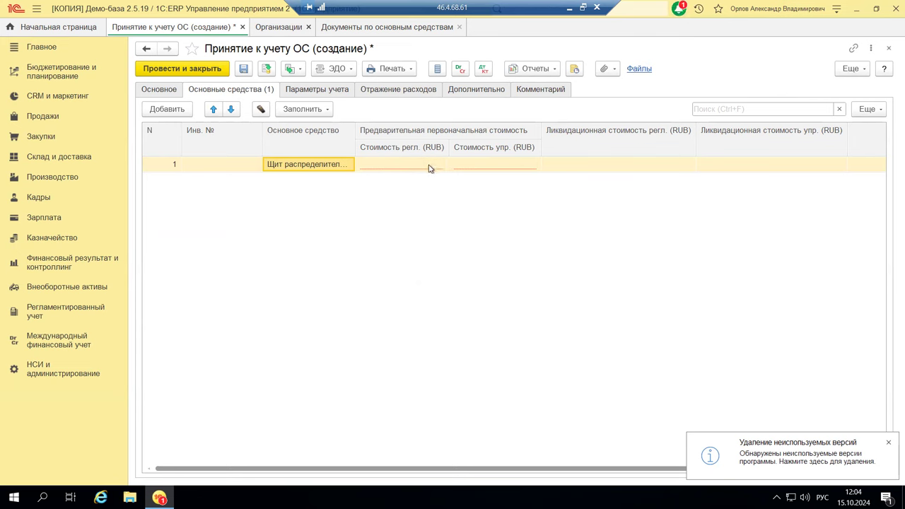
# Examine the preliminary initial cost and liquidation value fields, both regulated and management, in the added asset's row
pyautogui.click(500, 169)
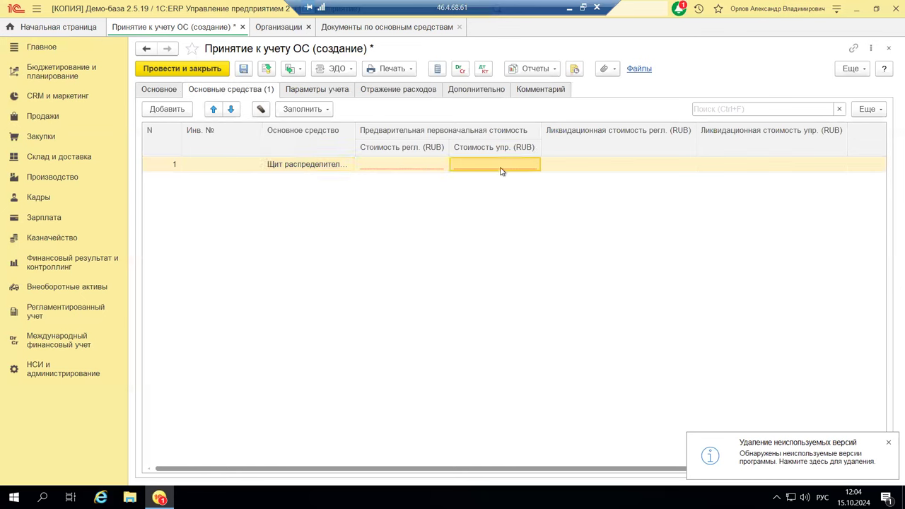
pyautogui.click(653, 168)
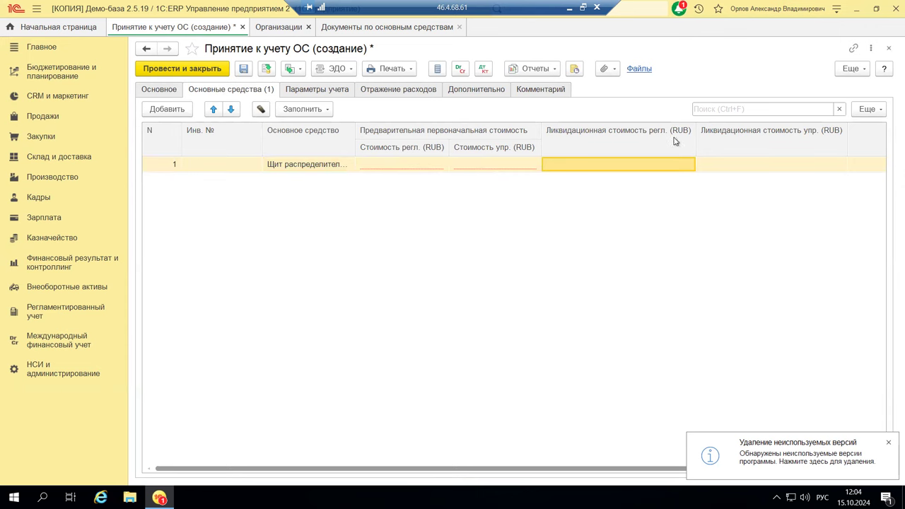
pyautogui.moveTo(677, 140)
pyautogui.moveTo(788, 145)
pyautogui.click(748, 171)
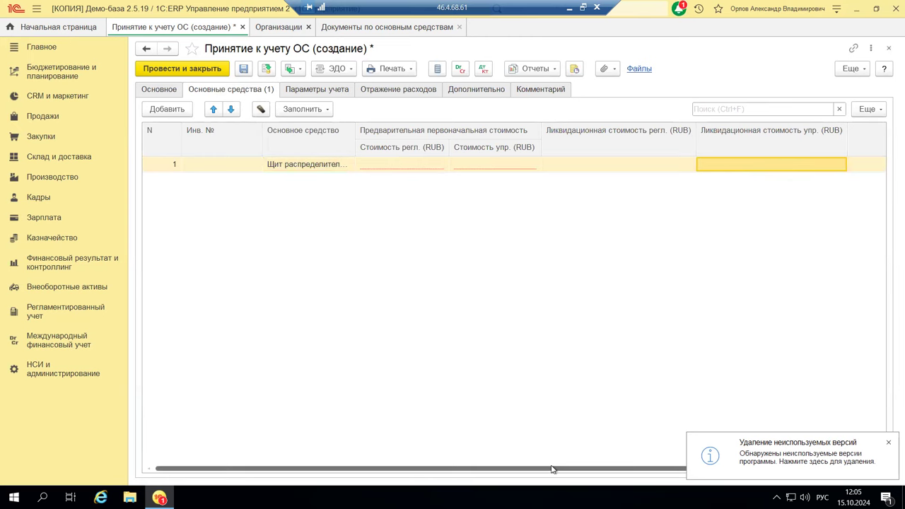
pyautogui.moveTo(552, 468); pyautogui.dragTo(744, 463)
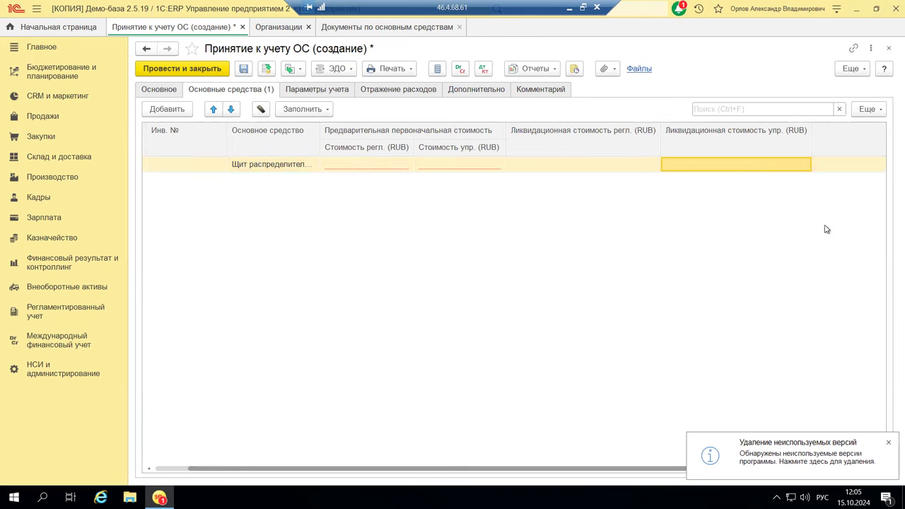
pyautogui.click(840, 167)
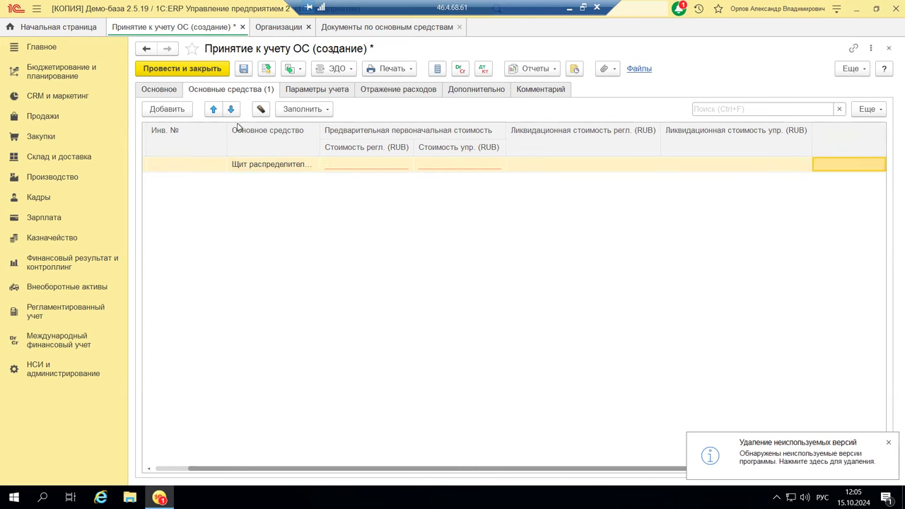
# Set the useful life to 60 months for bookkeeping, management and tax accounting in the accounting parameters
pyautogui.click(307, 92)
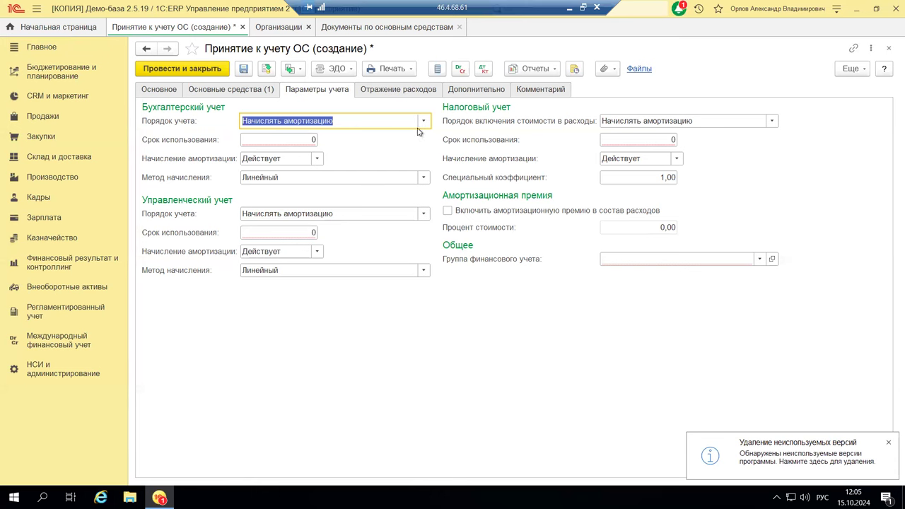
pyautogui.click(312, 139)
pyautogui.write('60')
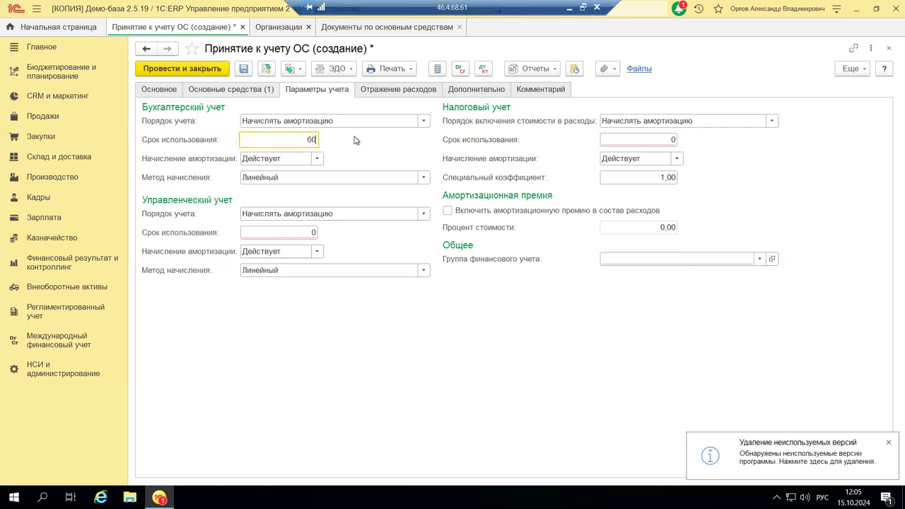
pyautogui.click(652, 139)
pyautogui.write('60')
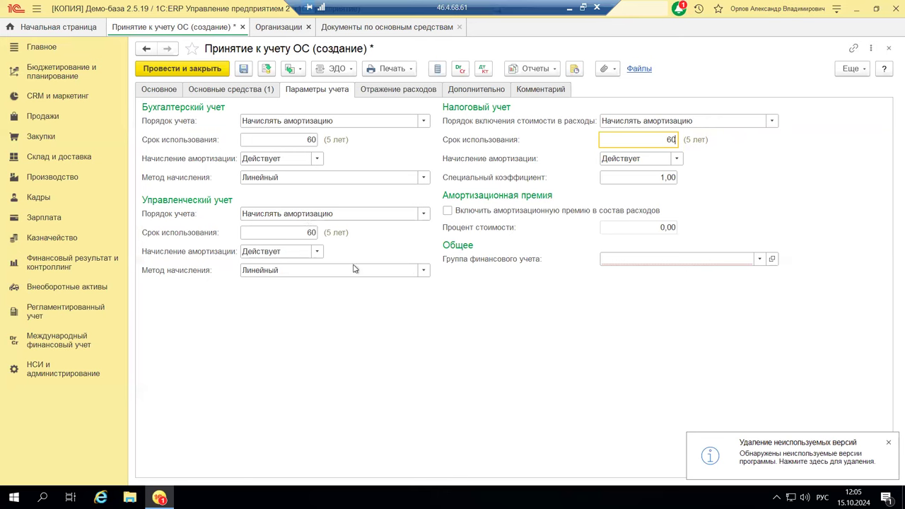
# Set the financial accounting group to отражение ОС по производству
pyautogui.click(763, 263)
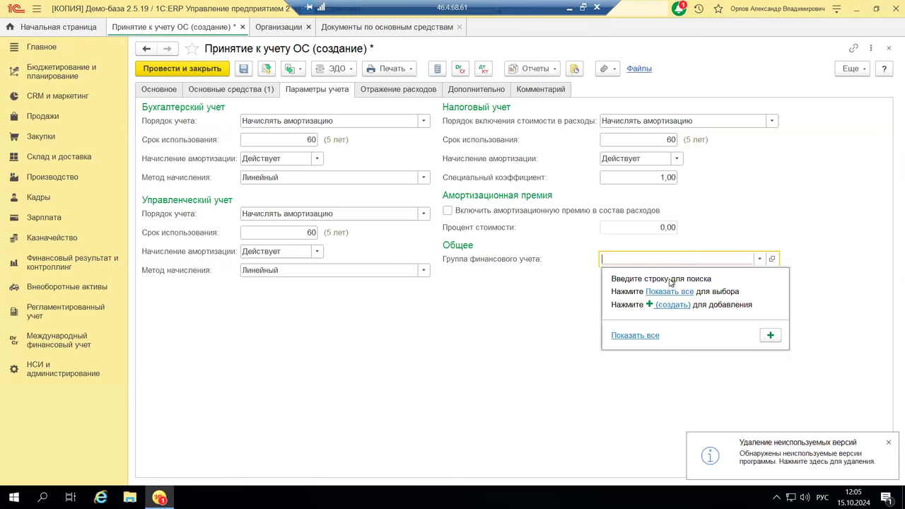
pyautogui.click(667, 293)
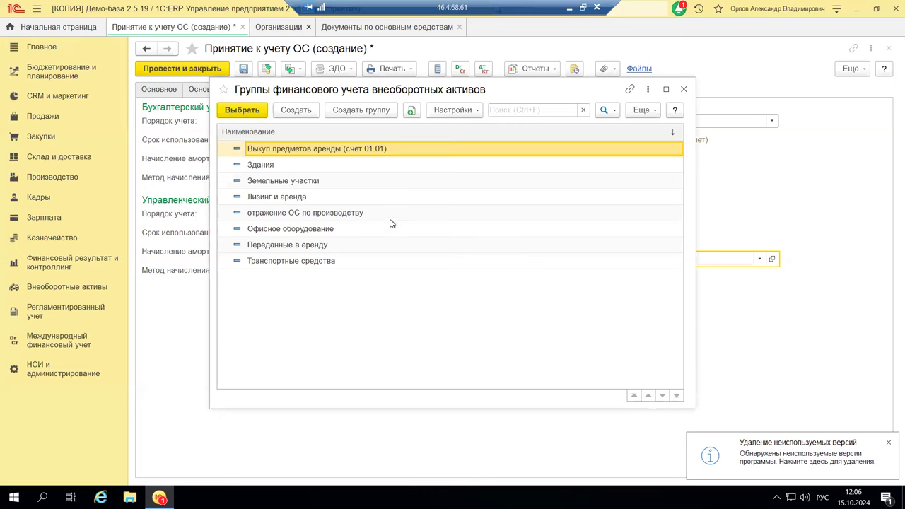
pyautogui.doubleClick(265, 215)
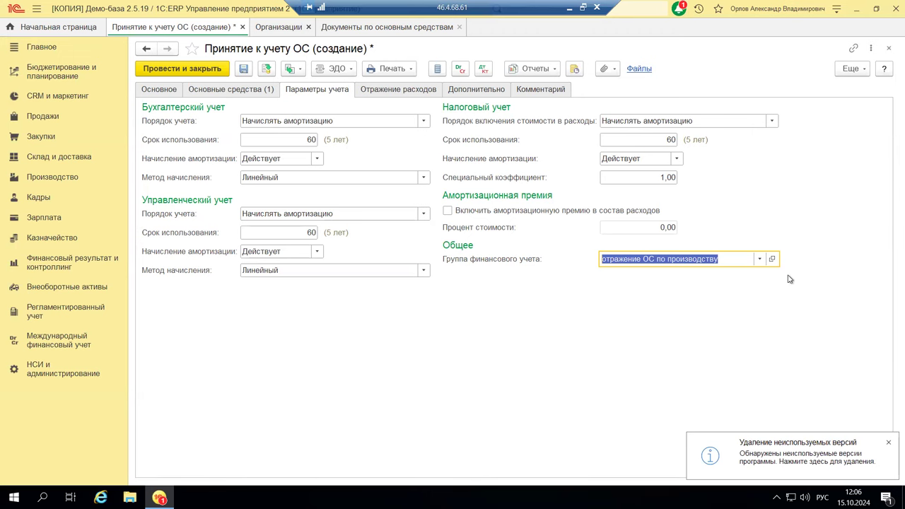
# Set the bookkeeping depreciation expense analytics to Щит распределительный электрический Щ03-25 in the expense reflection settings
pyautogui.click(374, 92)
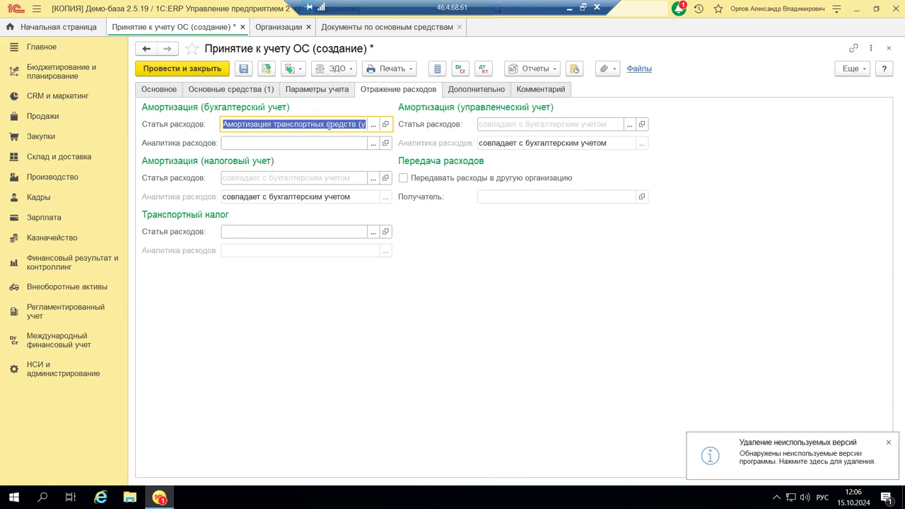
pyautogui.click(373, 144)
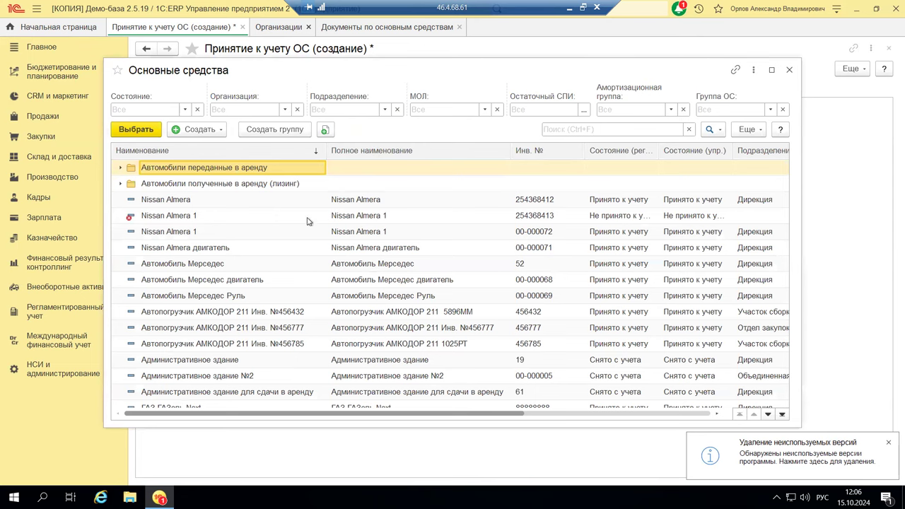
pyautogui.scroll(-8, 307, 221)
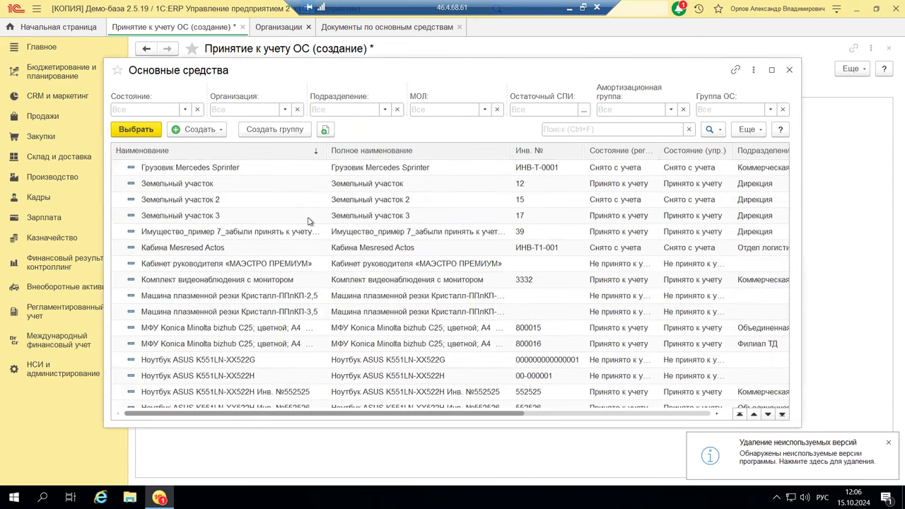
pyautogui.scroll(-8, 308, 221)
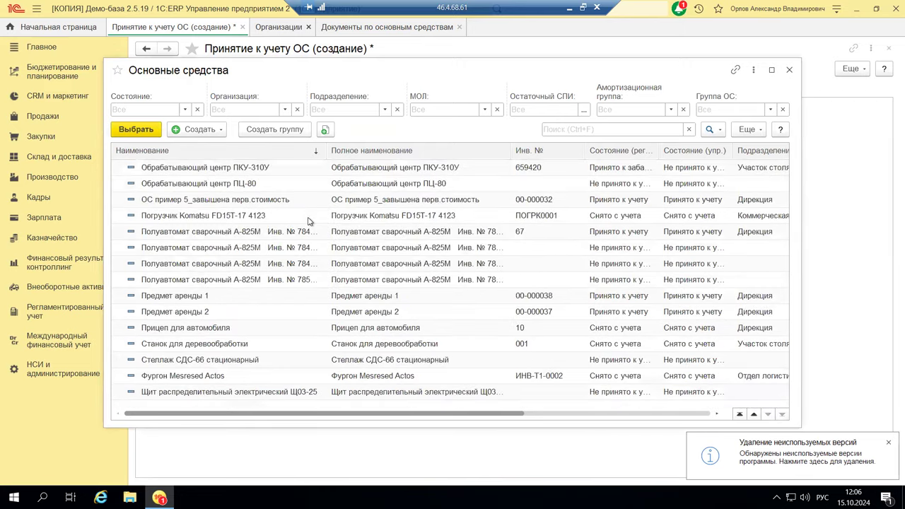
pyautogui.doubleClick(195, 391)
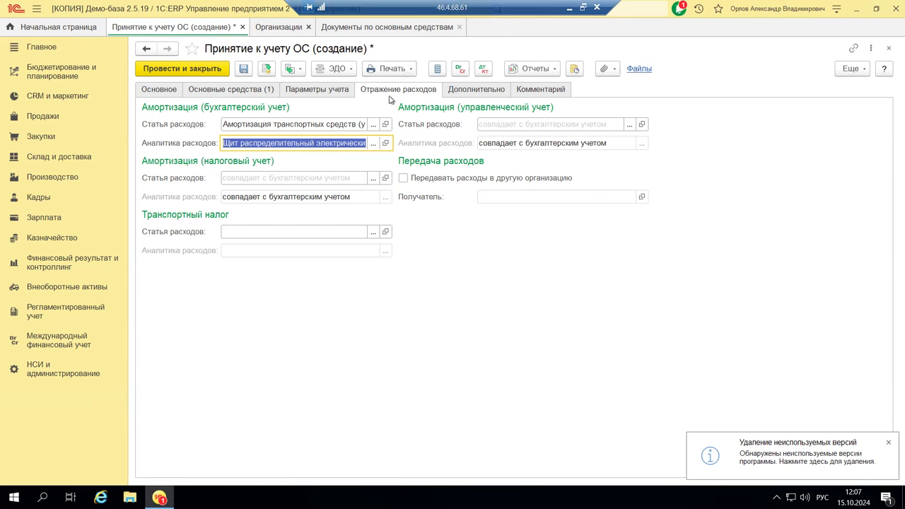
# Review the acceptance document's additional details, including the responsible person choices, and its comment, and close the document without saving
pyautogui.click(463, 93)
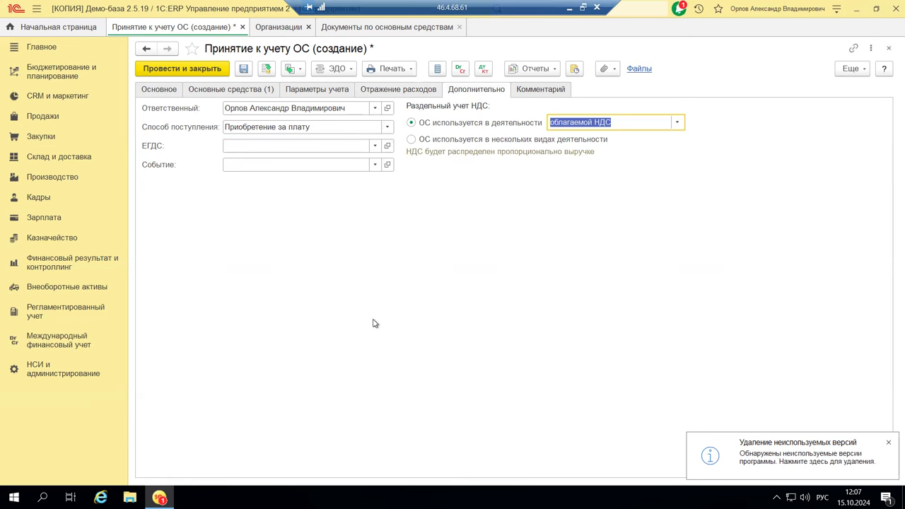
pyautogui.click(375, 108)
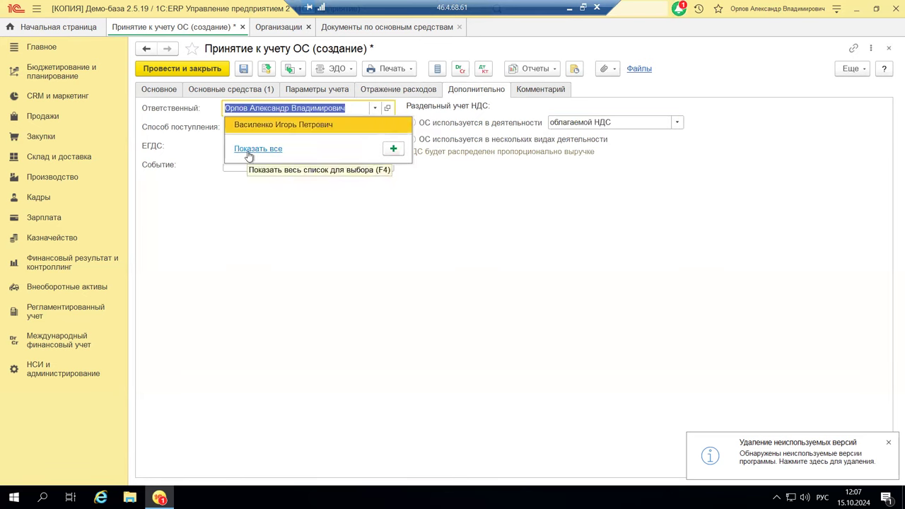
pyautogui.click(272, 218)
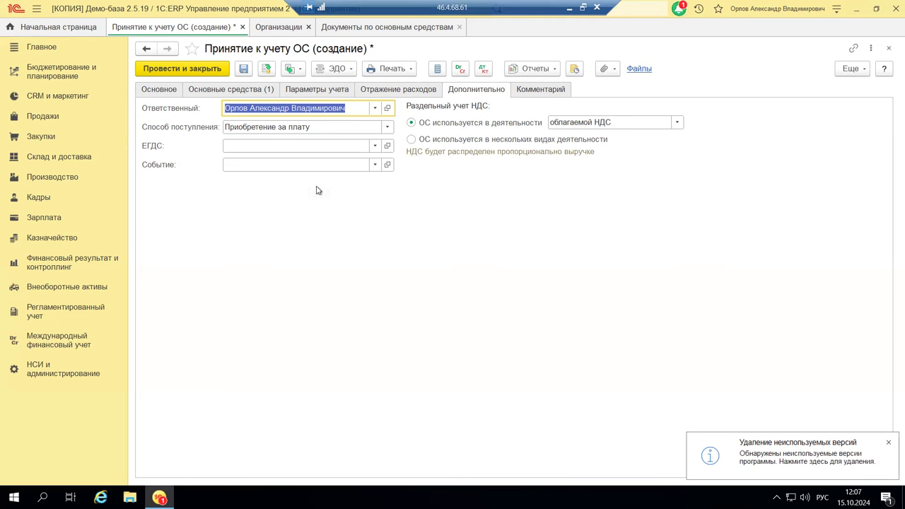
pyautogui.click(539, 89)
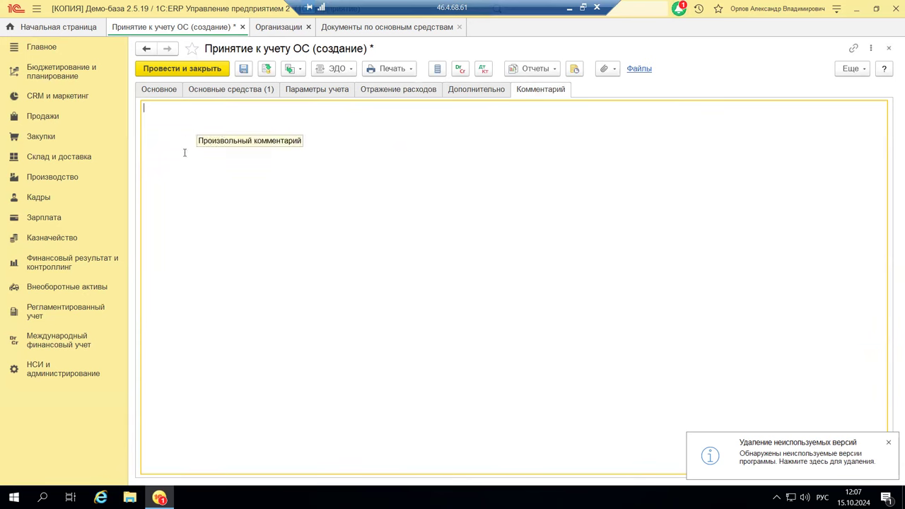
pyautogui.click(888, 48)
pyautogui.click(507, 273)
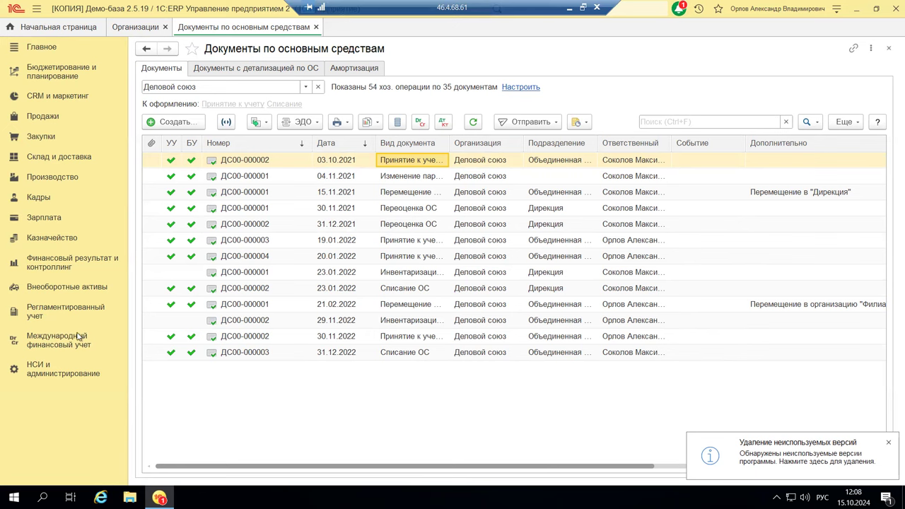
# Open the initial balance entry documents from the initial data setup and show those in the Внеоборотные активы group
pyautogui.click(73, 374)
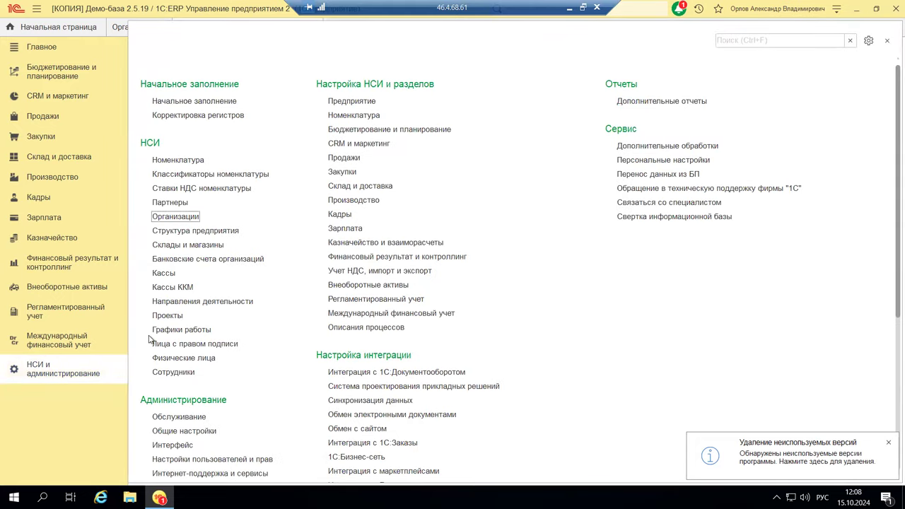
pyautogui.click(214, 104)
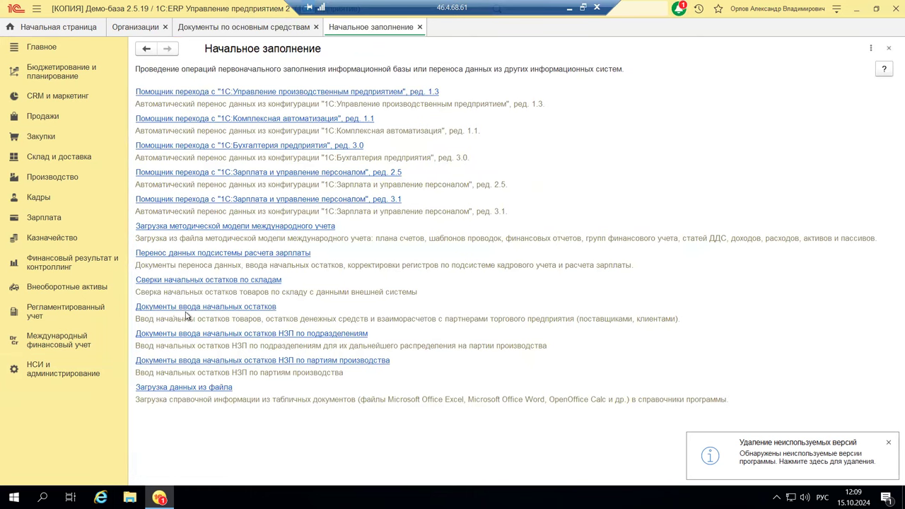
pyautogui.click(240, 308)
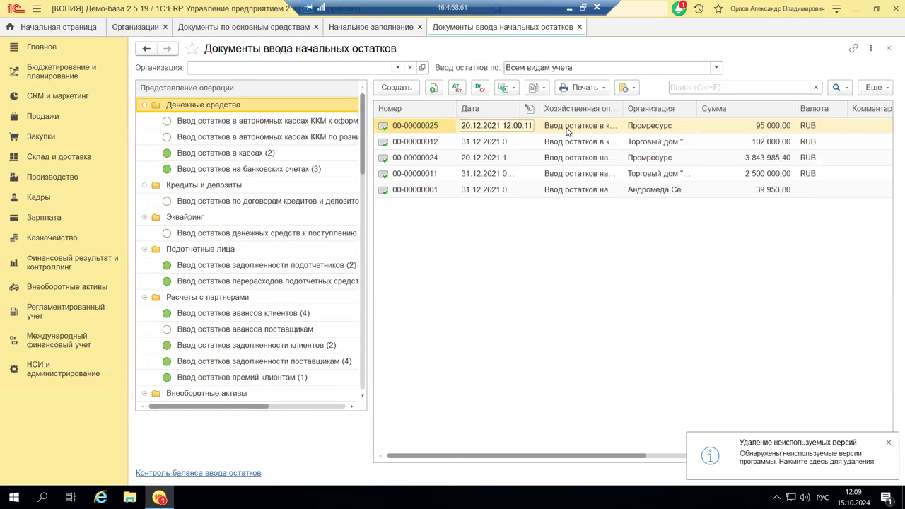
pyautogui.click(180, 397)
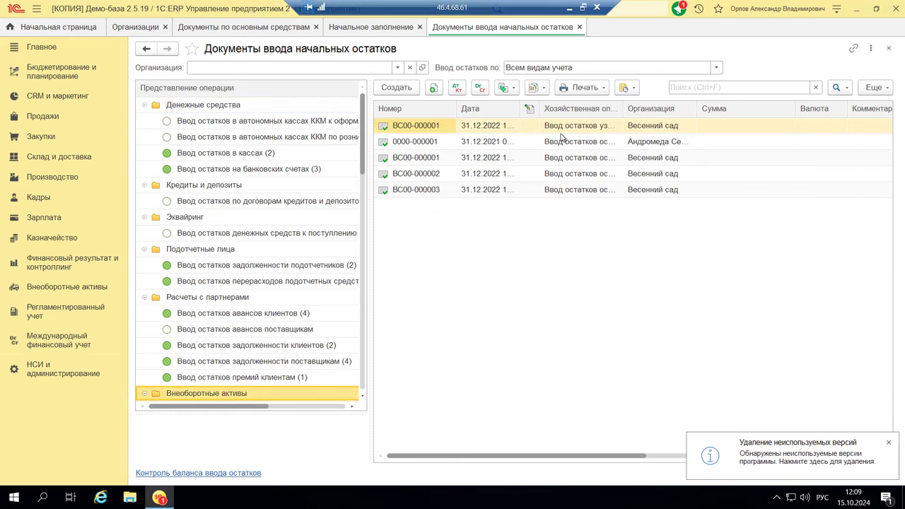
# Examine the main details and component list of Весенний сад's depreciation component balance document, and close it and the document list
pyautogui.doubleClick(541, 125)
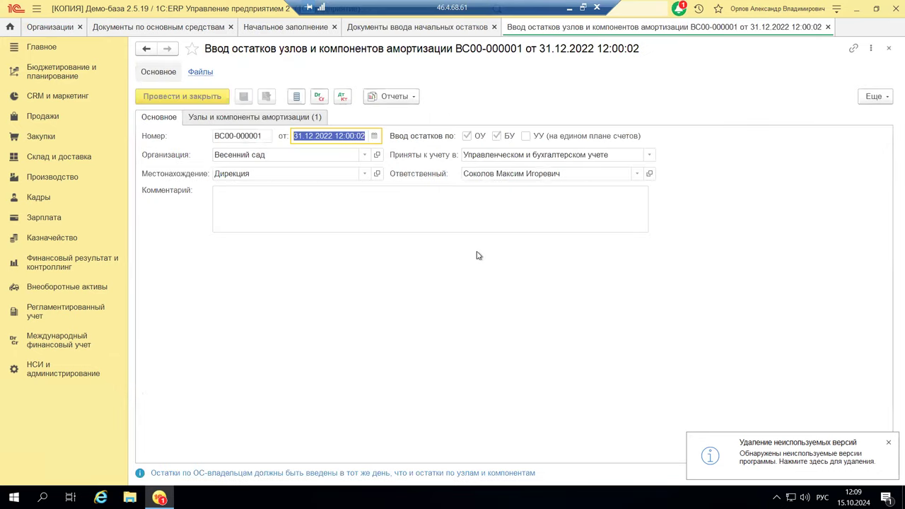
pyautogui.click(216, 119)
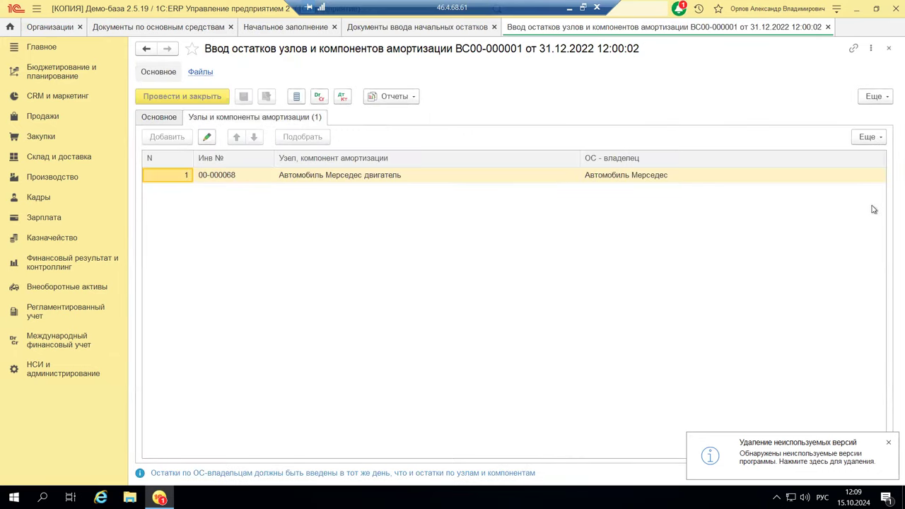
pyautogui.click(888, 49)
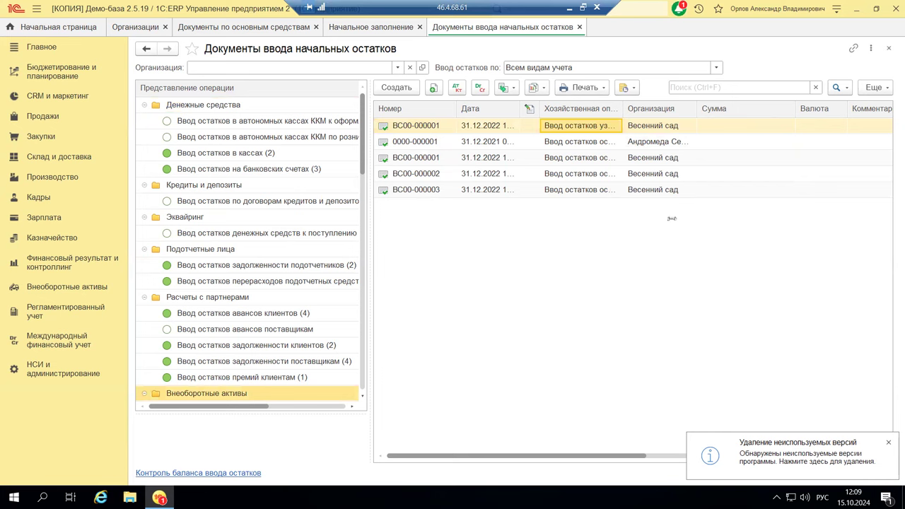
pyautogui.click(888, 49)
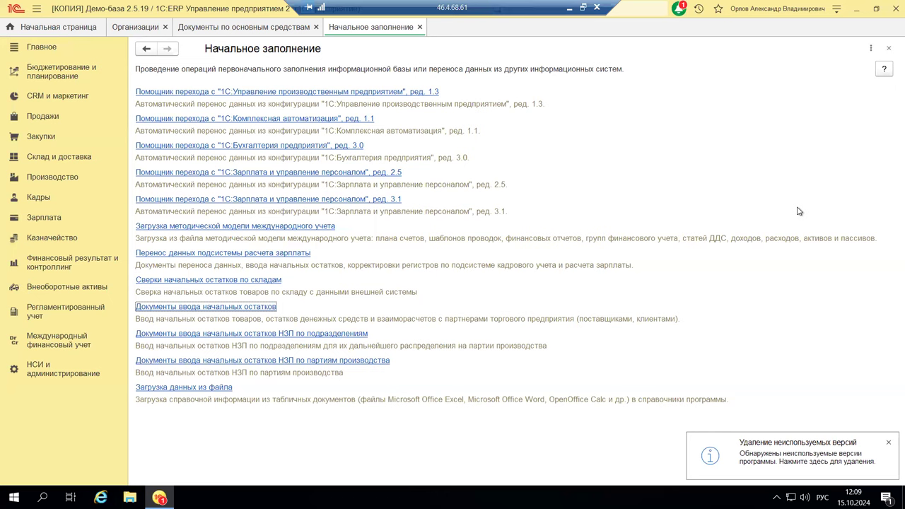
# Check the 1C:Предприятие platform version and the configuration version in the program information
pyautogui.click(836, 10)
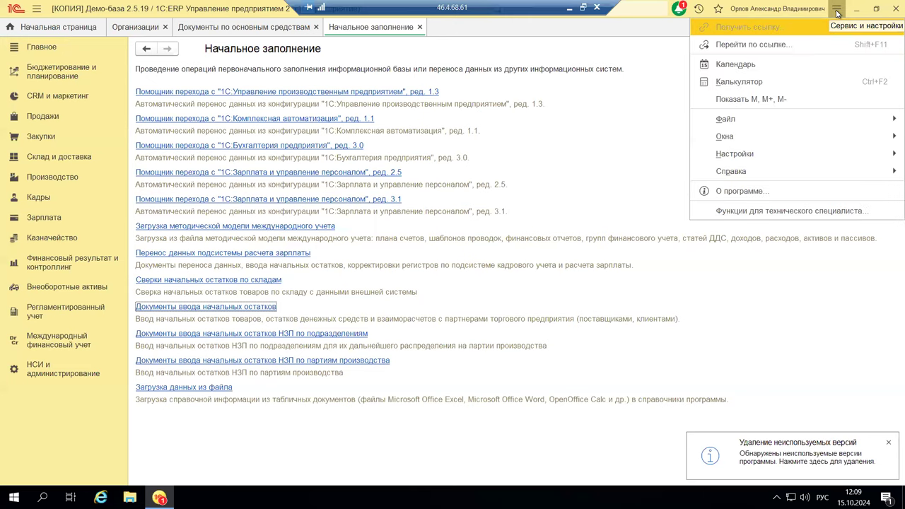
pyautogui.click(761, 192)
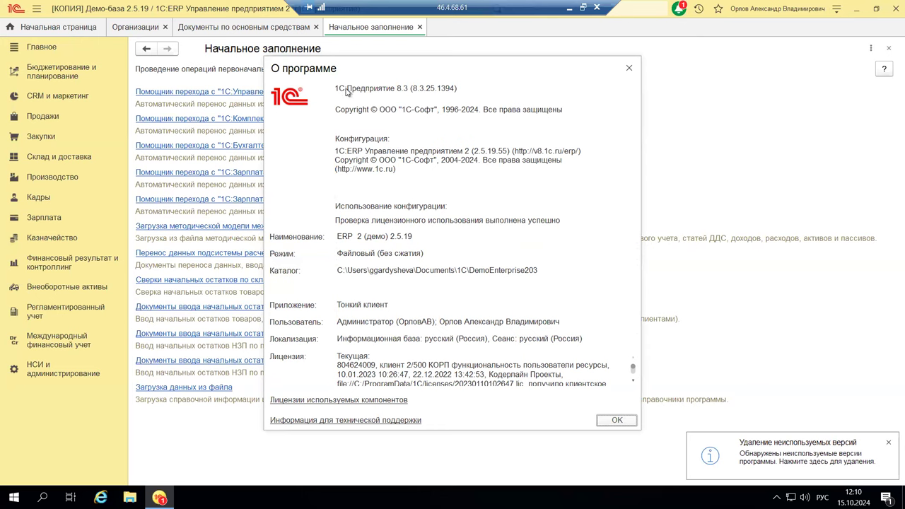
pyautogui.moveTo(342, 89); pyautogui.dragTo(456, 88)
pyautogui.click(398, 88)
pyautogui.click(395, 88)
pyautogui.tripleClick(336, 150)
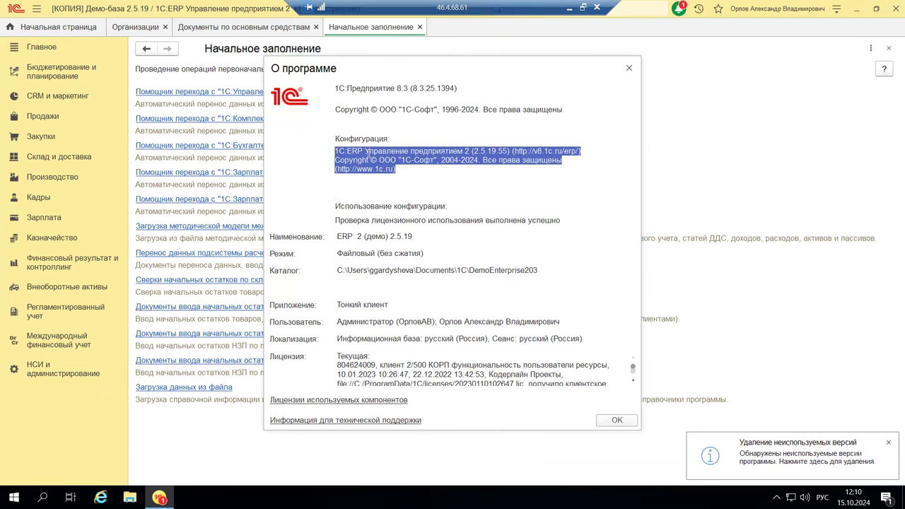